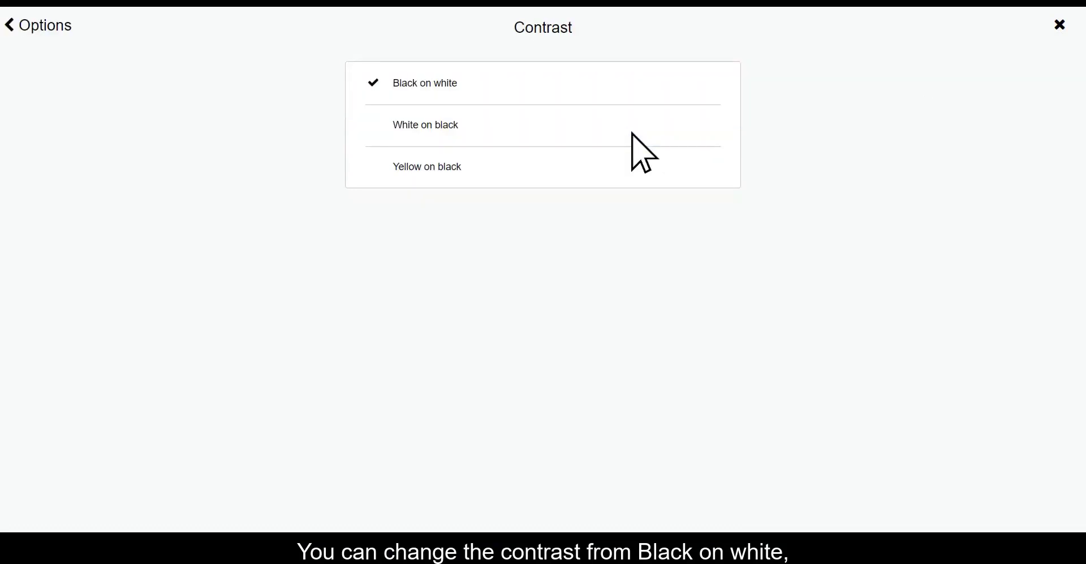
Try the White on black and Yellow on black contrast options, and switch the contrast back to Black on white
click(632, 135)
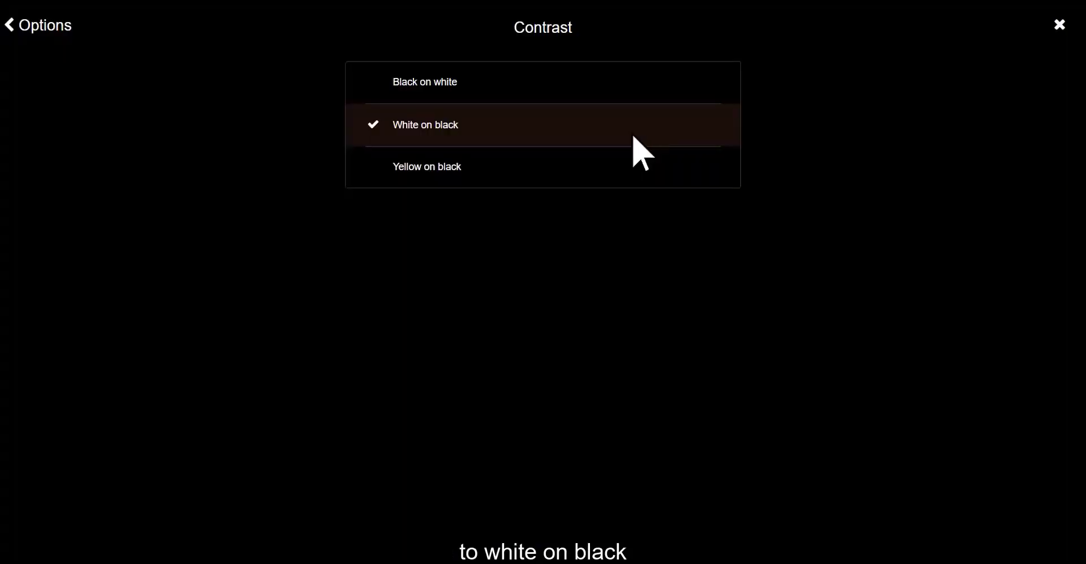
click(632, 164)
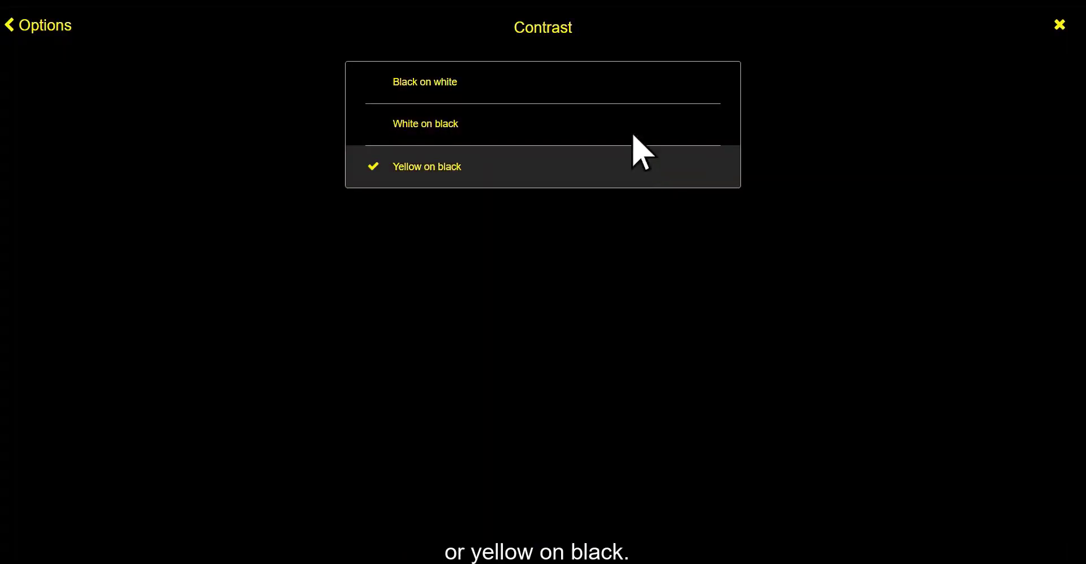
click(632, 86)
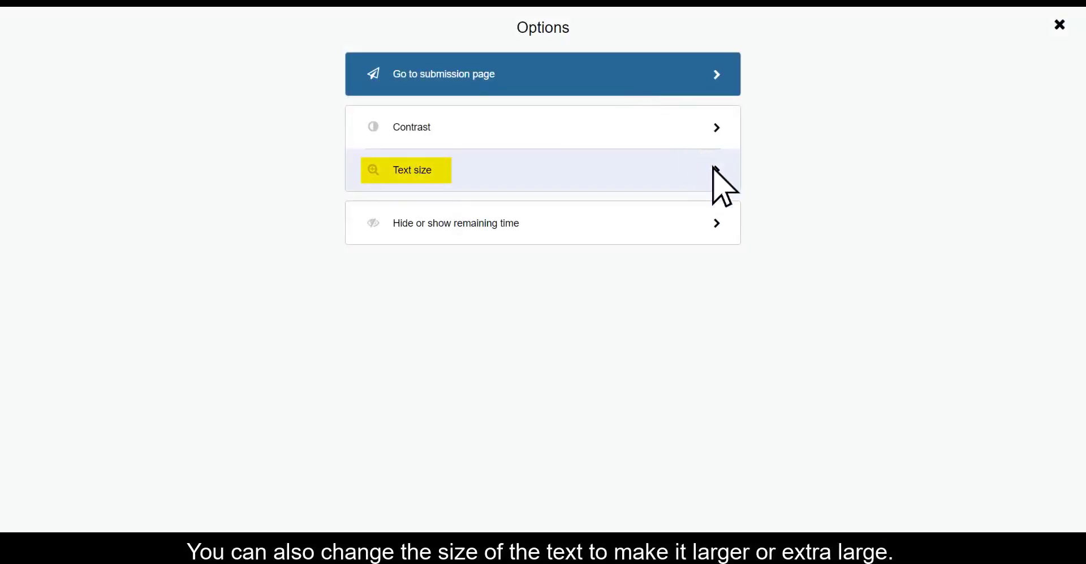
Try the Large and Extra large text sizes, set the size back to Regular, and close the options
click(714, 169)
click(717, 138)
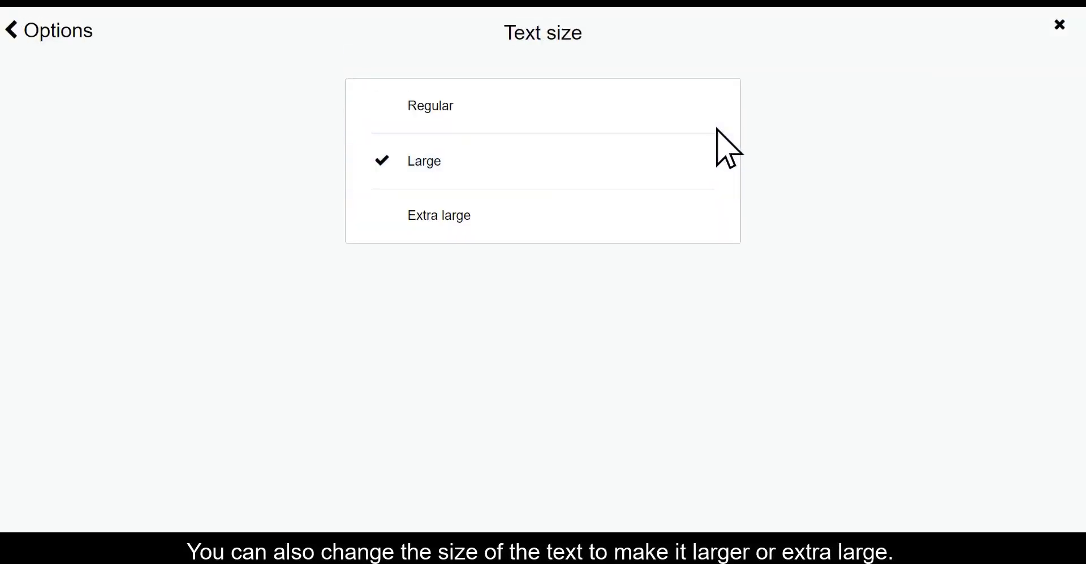
click(717, 218)
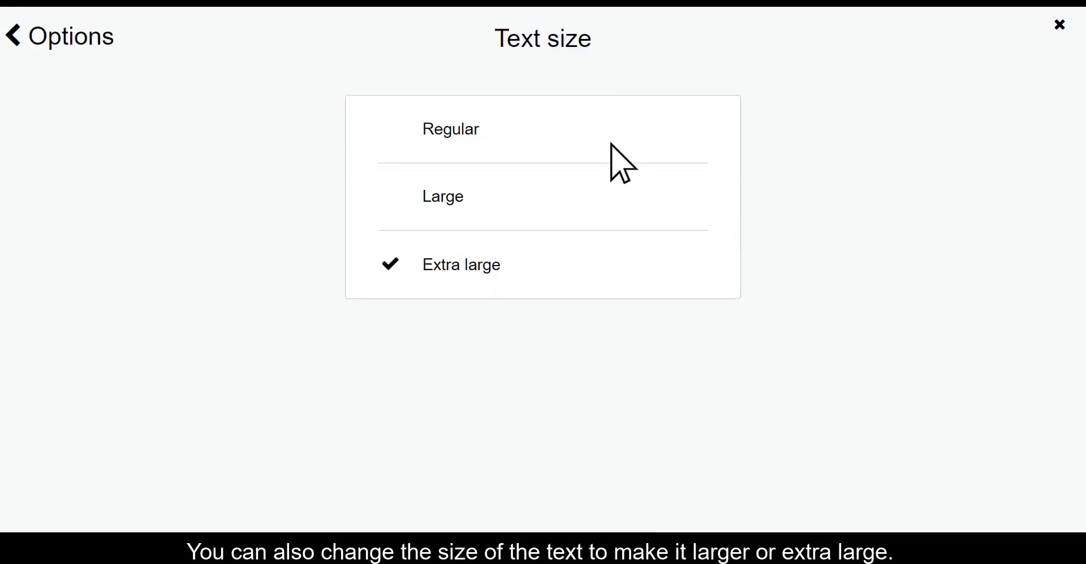
click(579, 121)
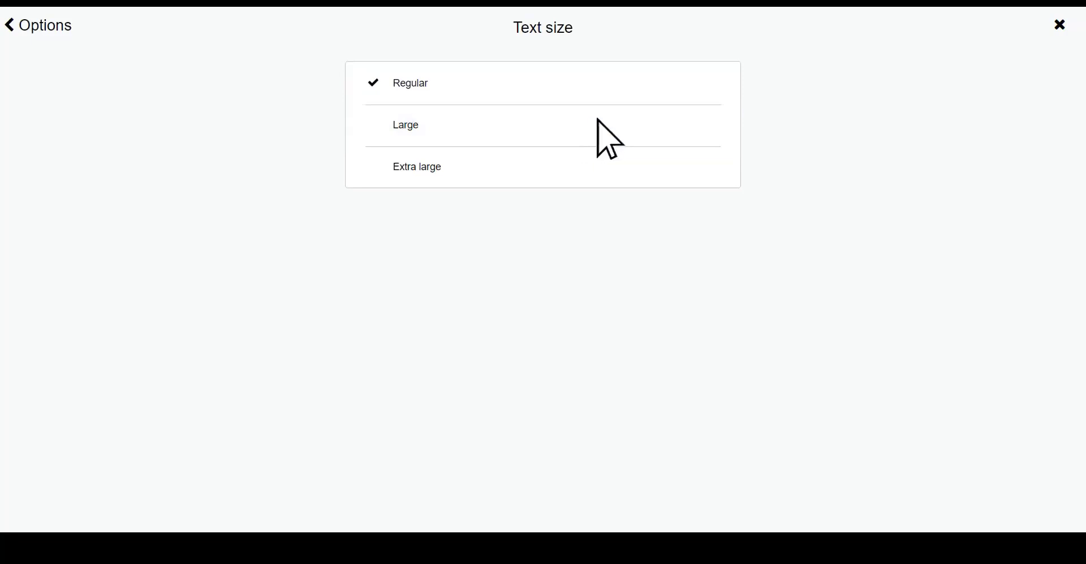
click(1058, 39)
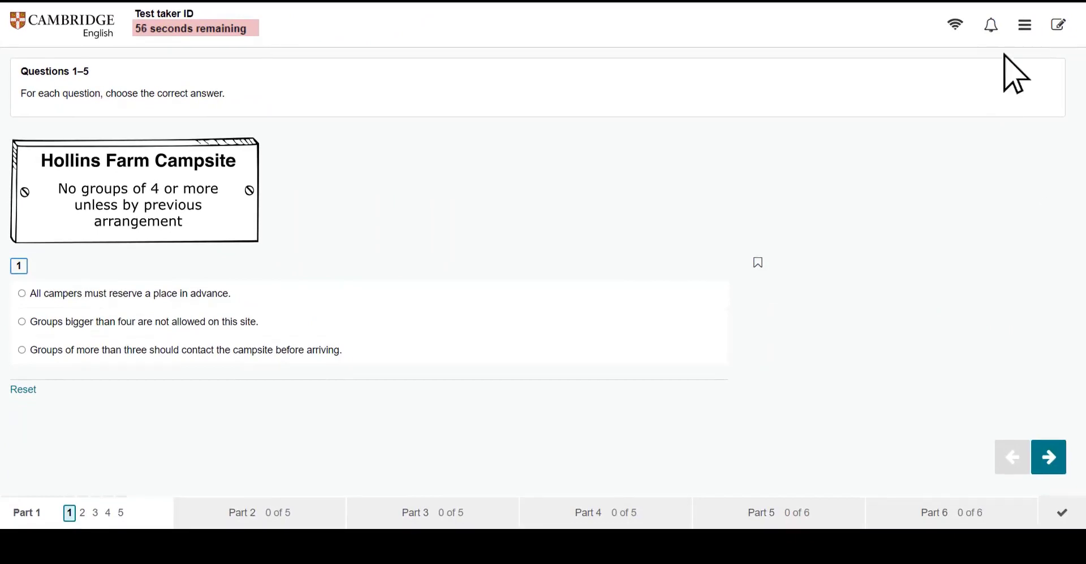
Set the test's remaining time display to Hide in the options
click(1026, 27)
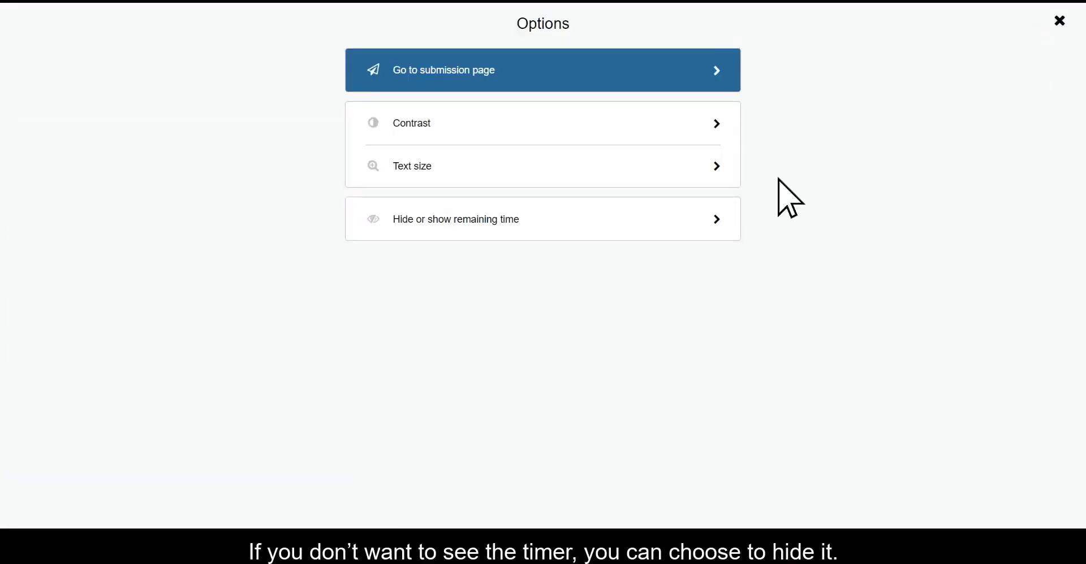
click(699, 226)
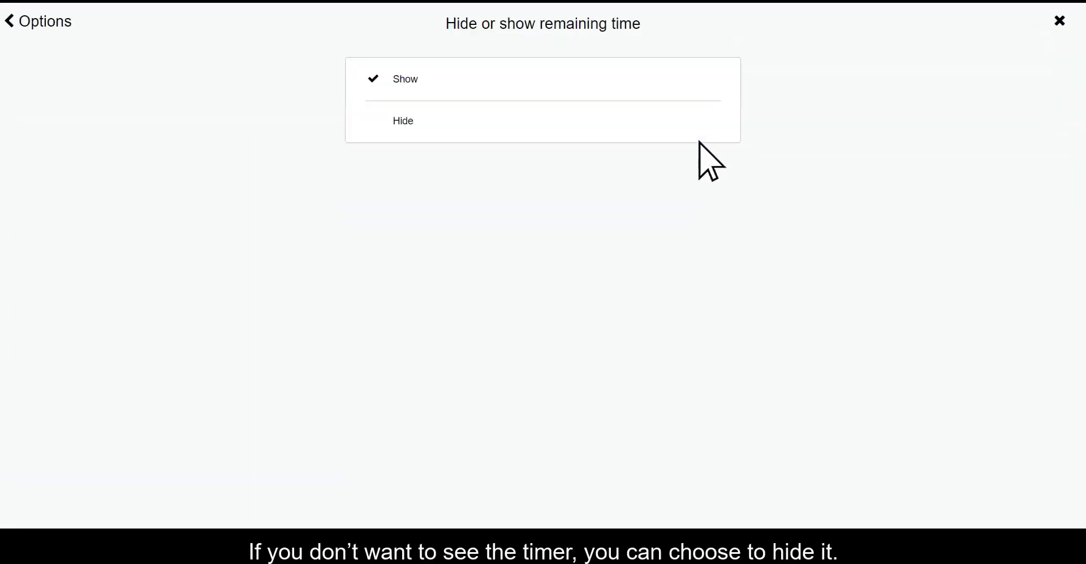
click(699, 123)
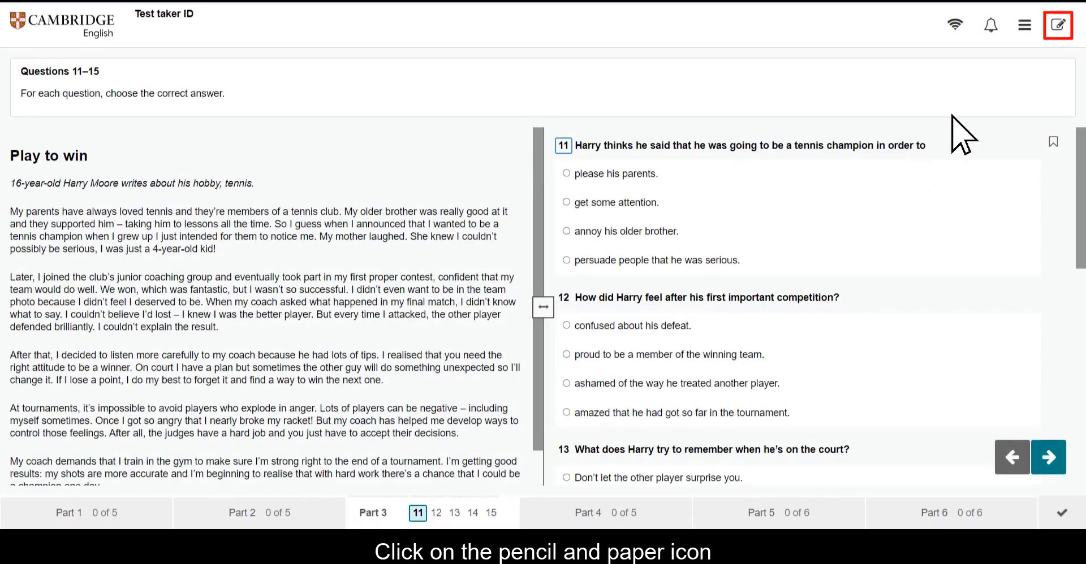
View the private notes for Part 3 and close them again
click(1057, 26)
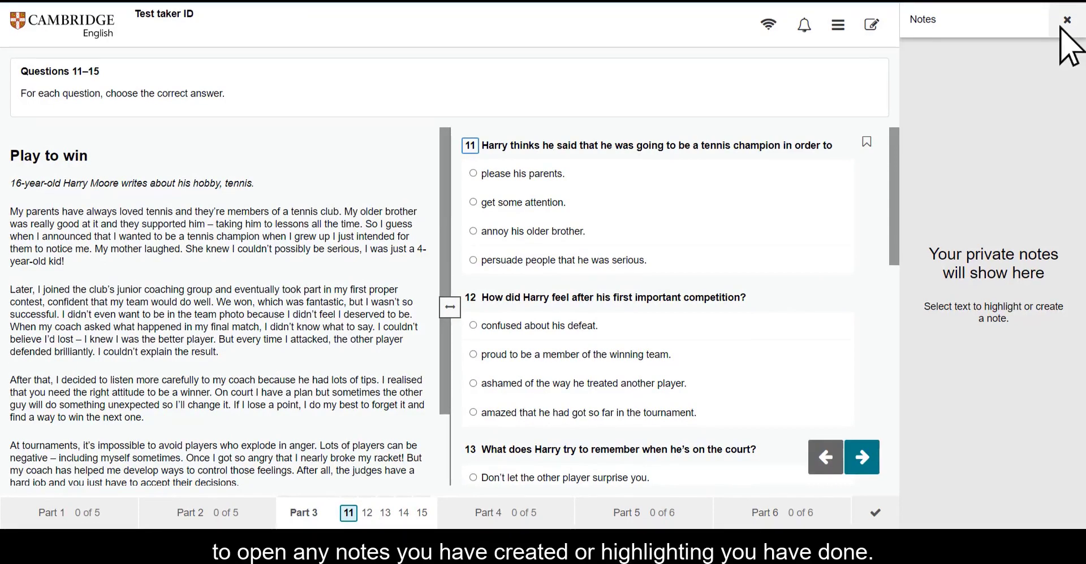
click(1066, 20)
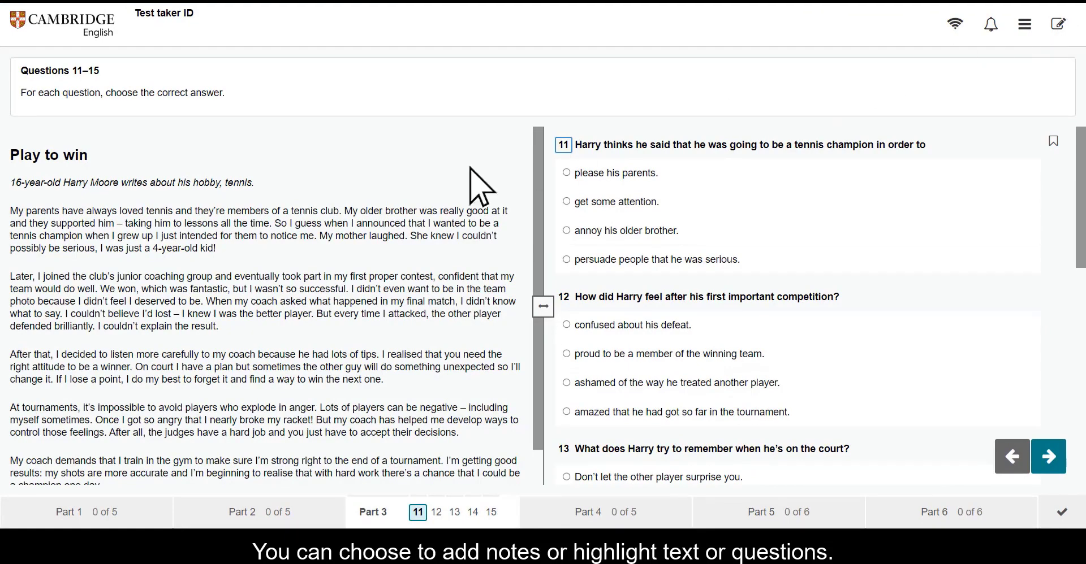
Attach the note "What age was 'later'?" to the passage text "Later, I joined the club's junior coaching group"
drag(12, 277, 215, 282)
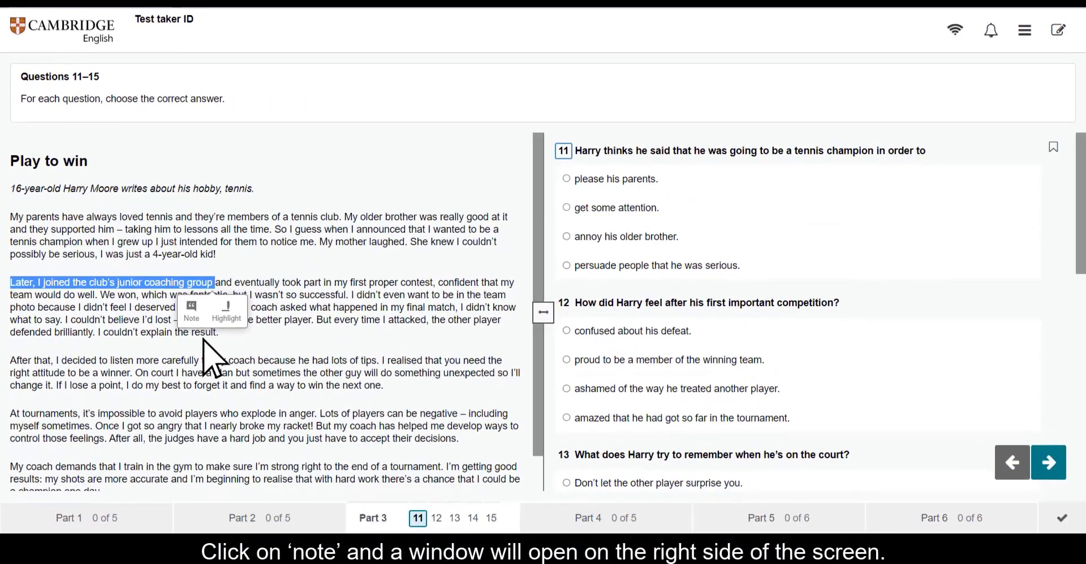
click(209, 331)
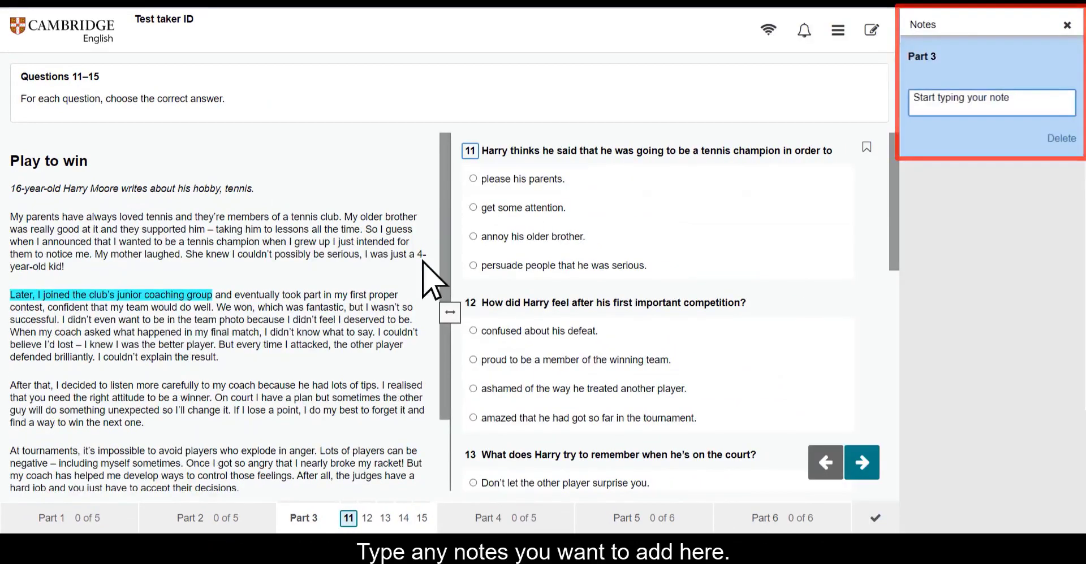
text(What a)
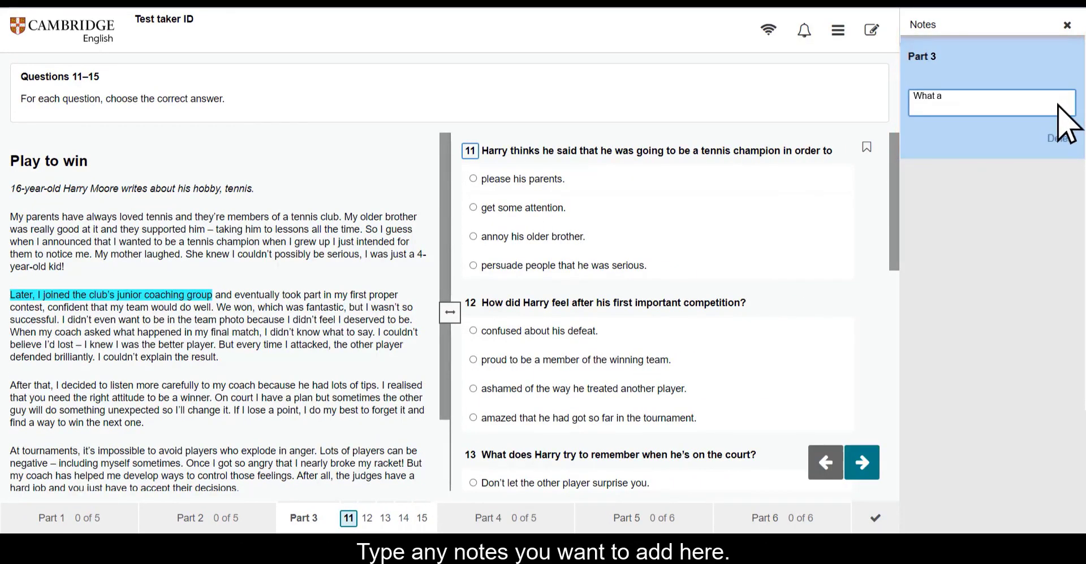
text(ge was 'later'?)
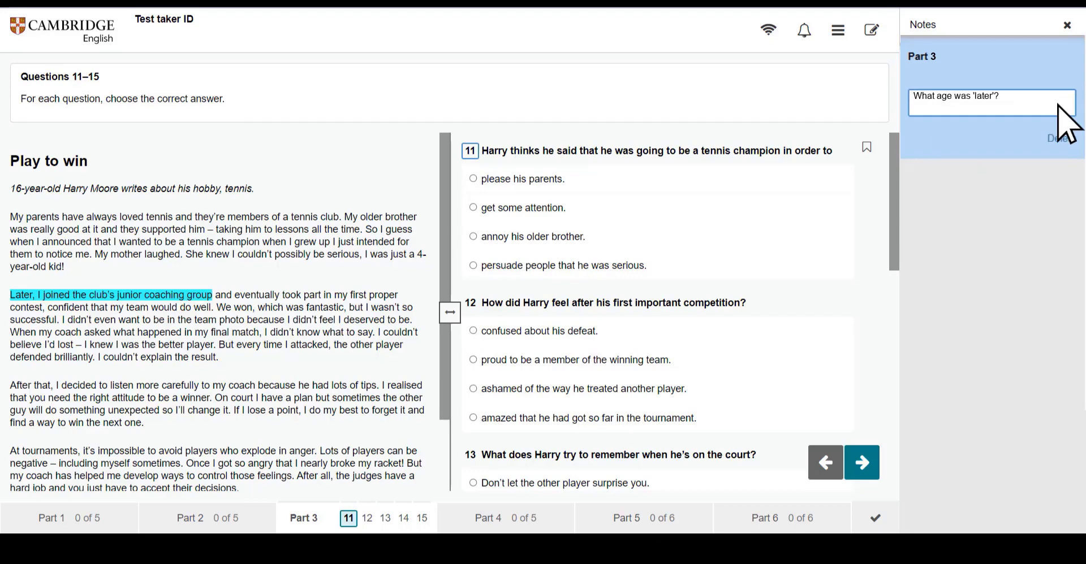
Highlight the passage text "My mother laughed. She knew I couldn't possibly be serious"
drag(95, 254, 357, 257)
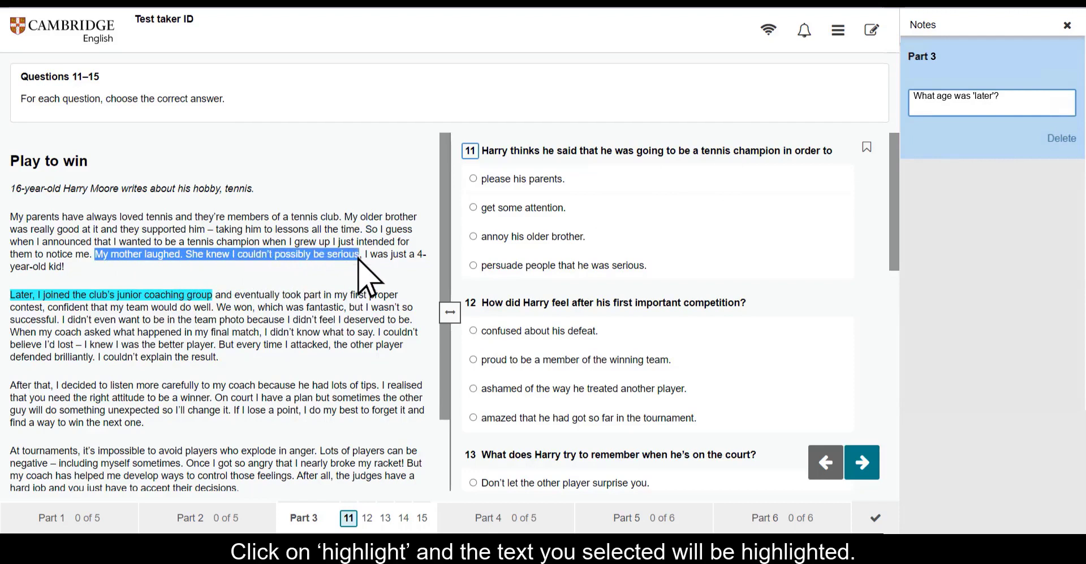
click(358, 288)
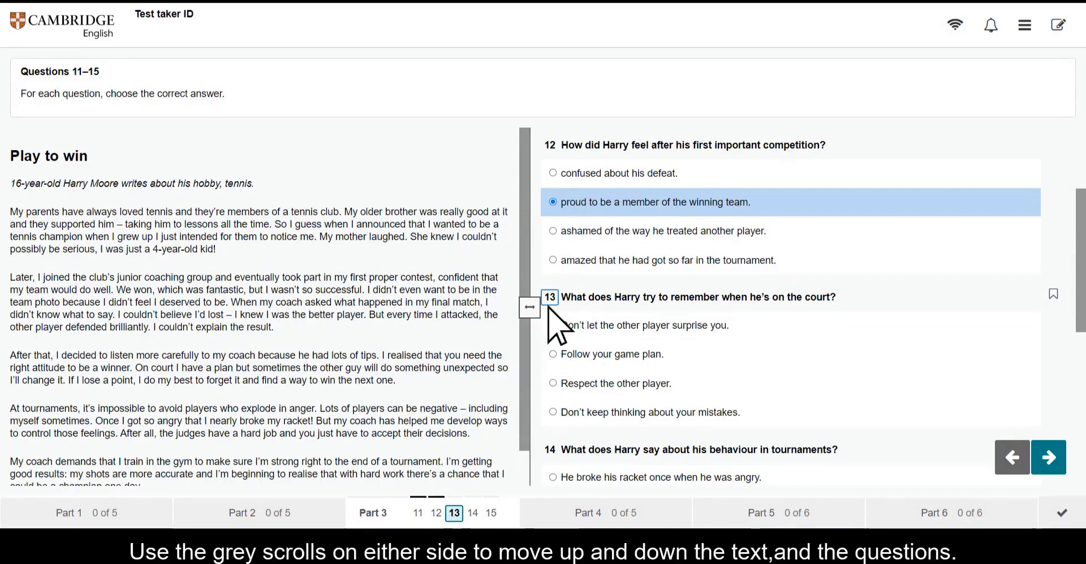
Adjust the widths of the reading passage and the questions by moving the divider between them
scroll(524, 233, down, 1)
mouse_move(524, 233)
mouse_down()
mouse_move(524, 257)
mouse_move(524, 219)
mouse_up()
drag(1081, 265, 1081, 334)
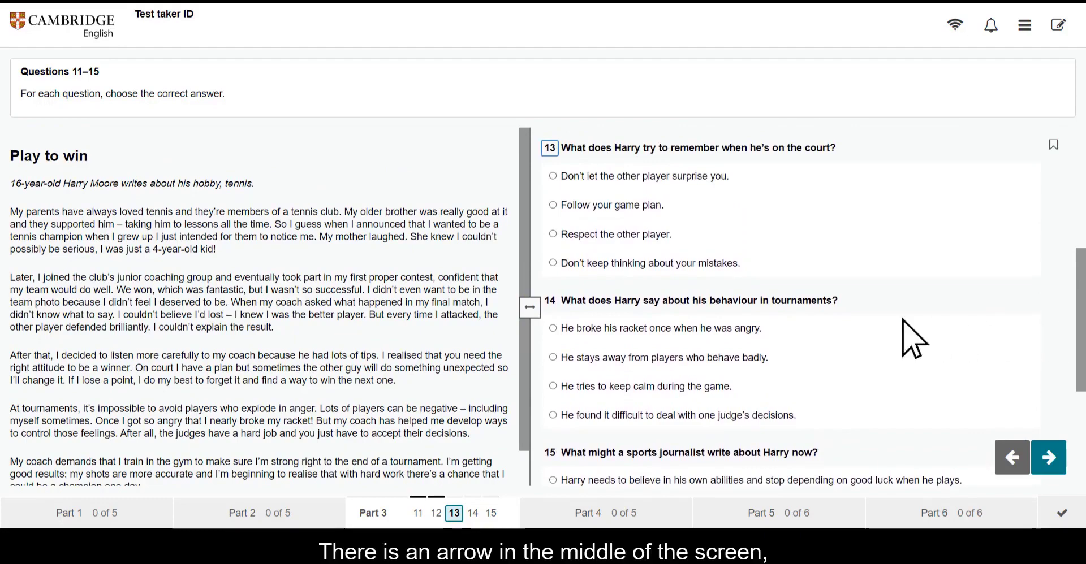
mouse_move(527, 311)
mouse_down()
mouse_move(430, 320)
mouse_move(674, 310)
mouse_move(528, 311)
mouse_up()
click(540, 322)
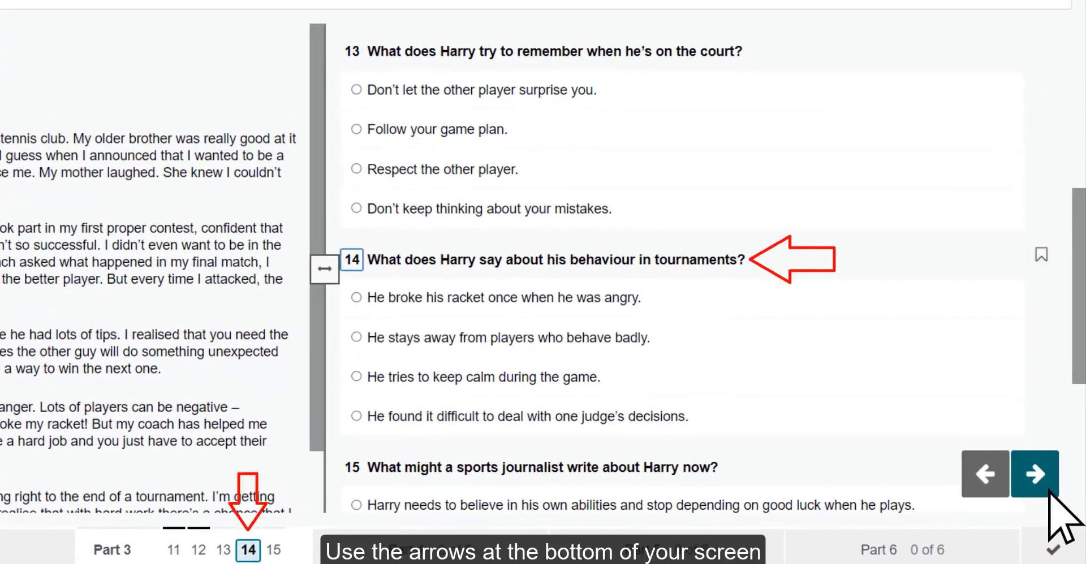
Go forward to question 15 and back to question 13
click(1048, 491)
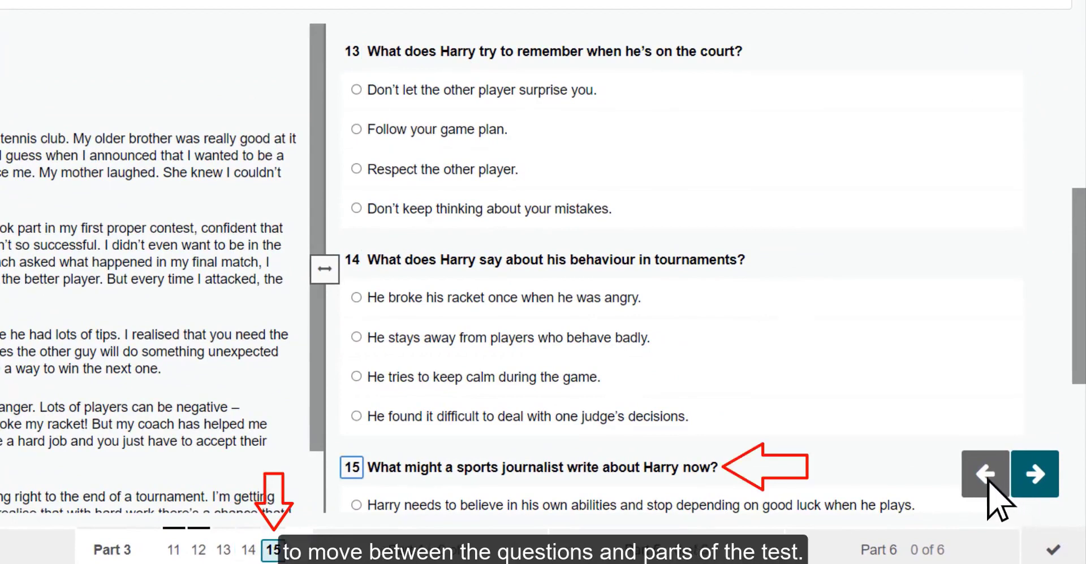
click(971, 479)
click(971, 479)
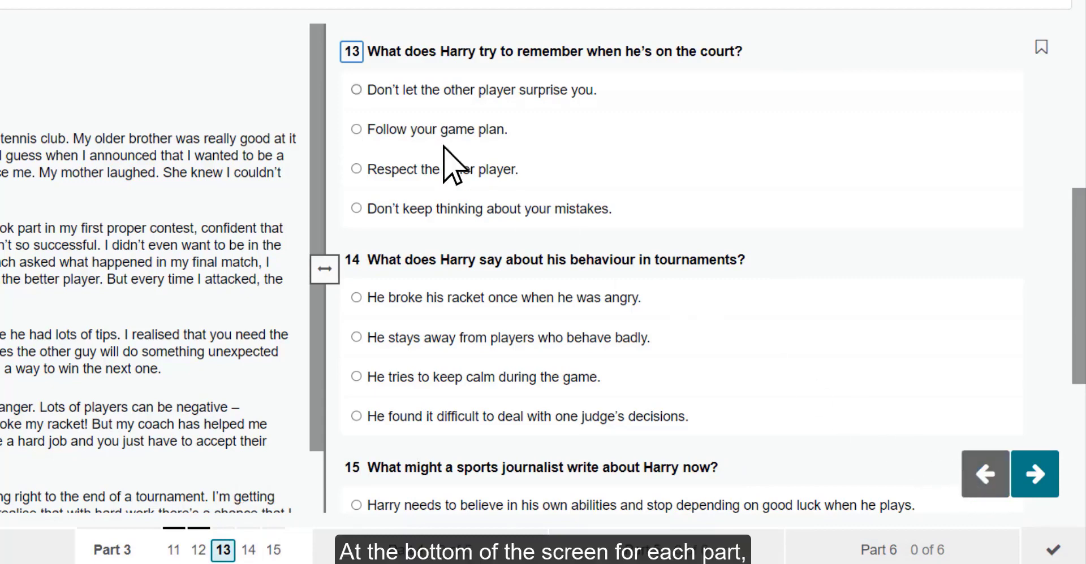
Answer question 13 with "Don't let the other player surprise you." and bookmark question 14
click(356, 89)
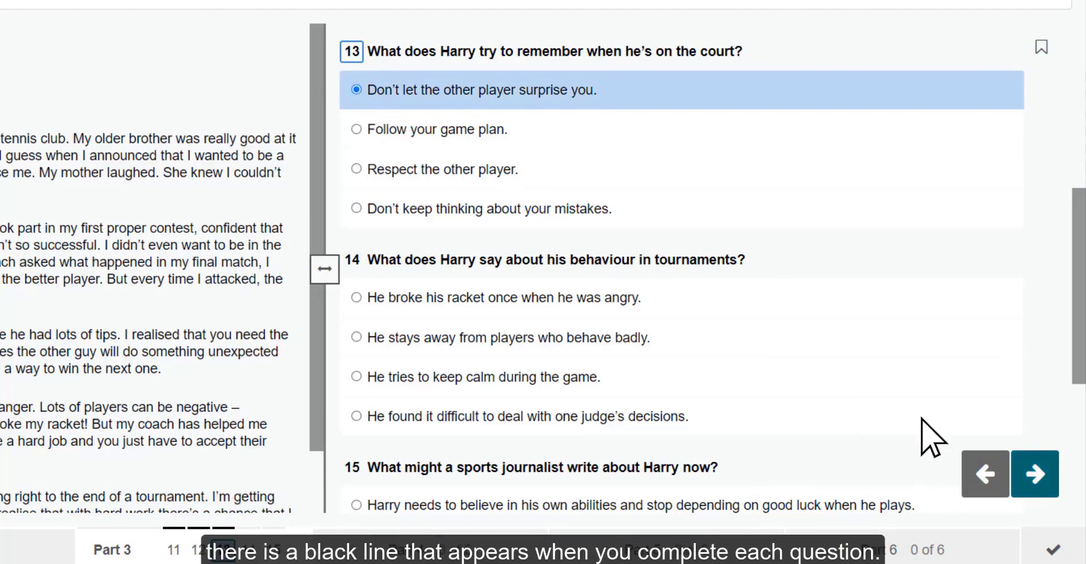
click(1035, 475)
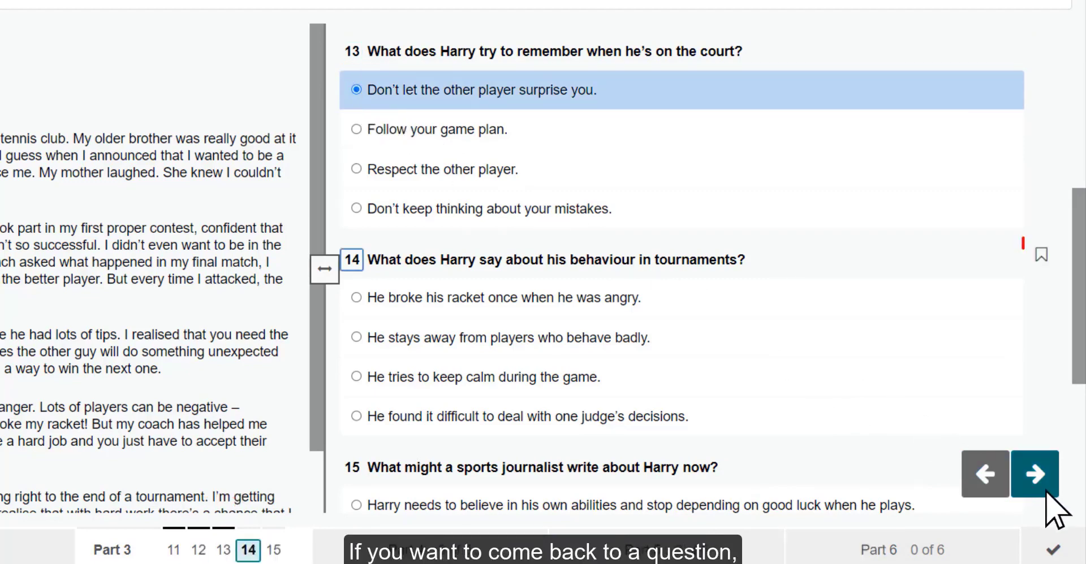
click(1041, 256)
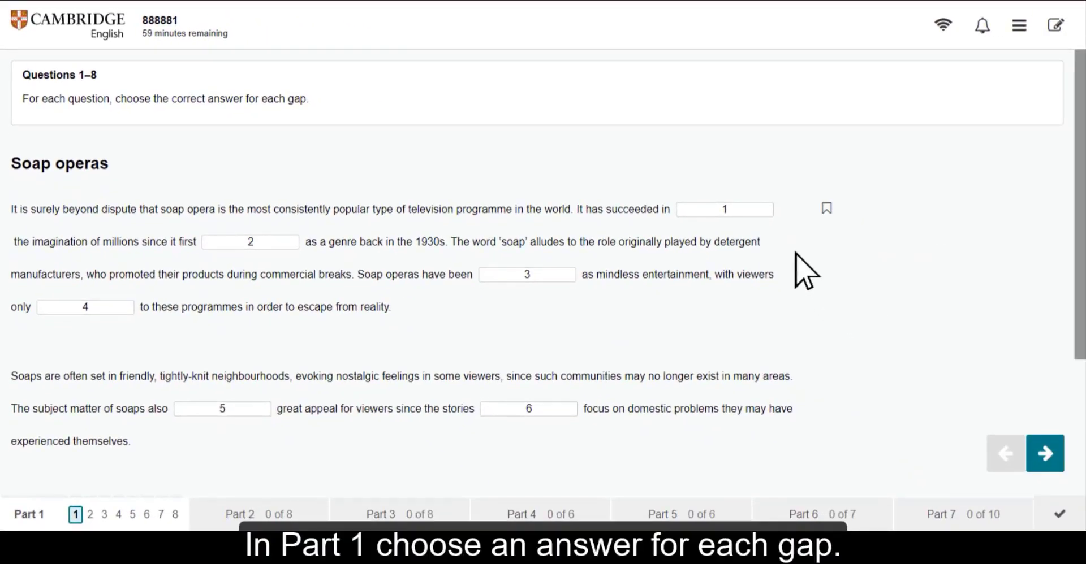
Choose "commanding" for gap 1 of the Soap operas text and change the answer to "capturing"
click(757, 214)
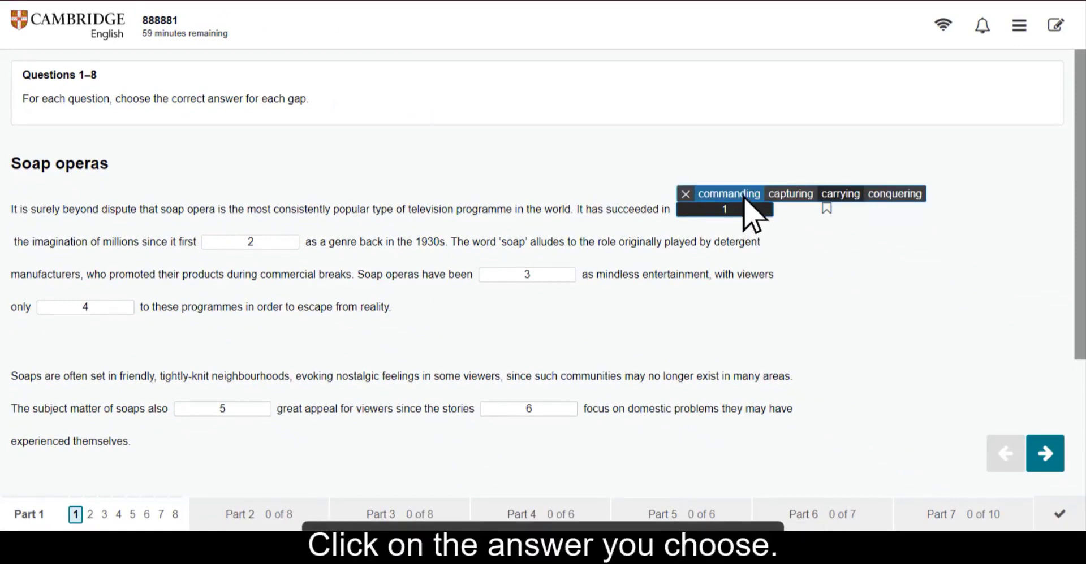
click(739, 196)
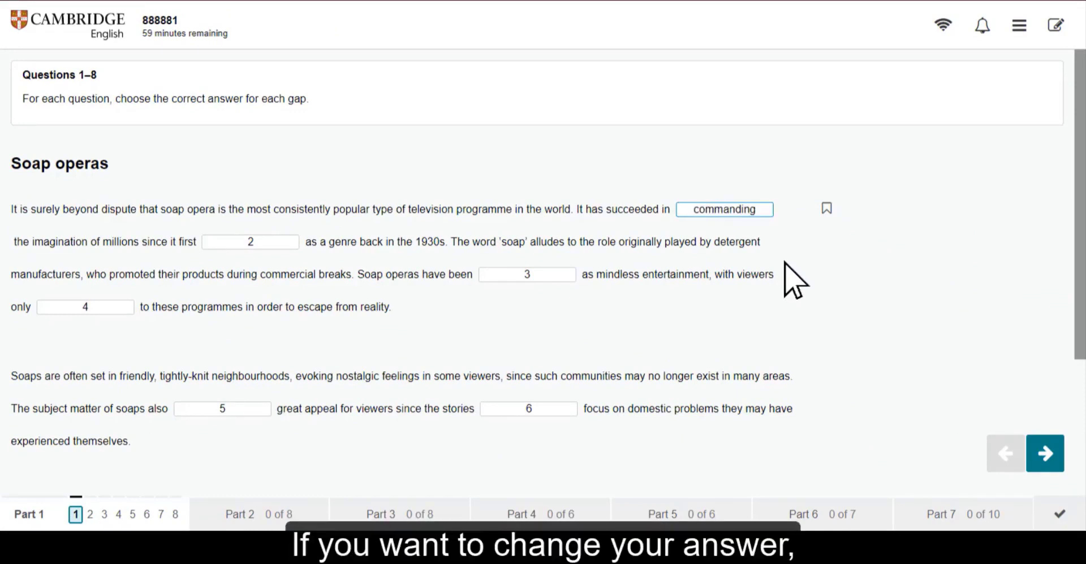
click(759, 212)
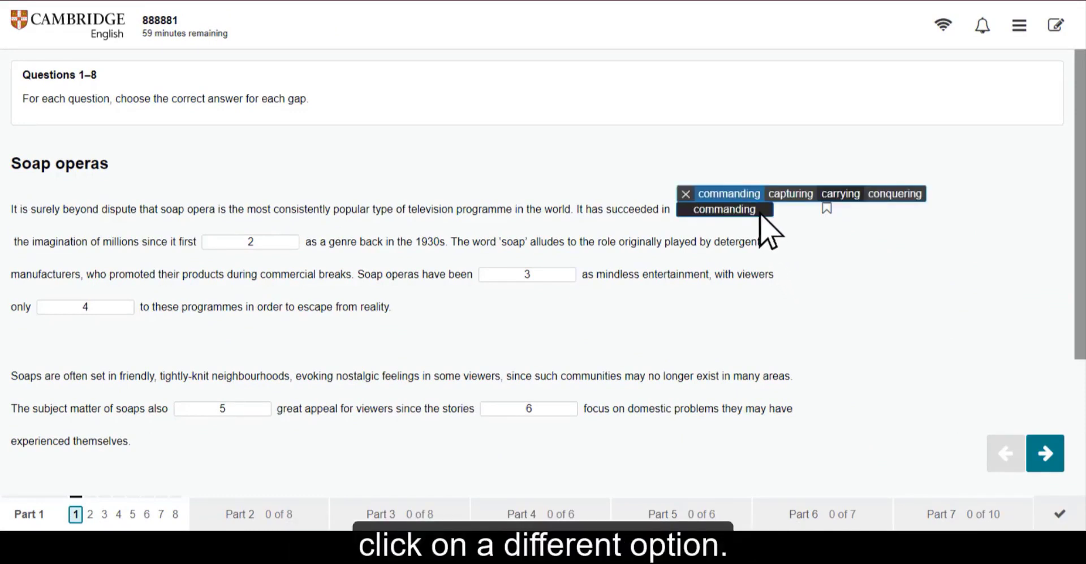
click(801, 196)
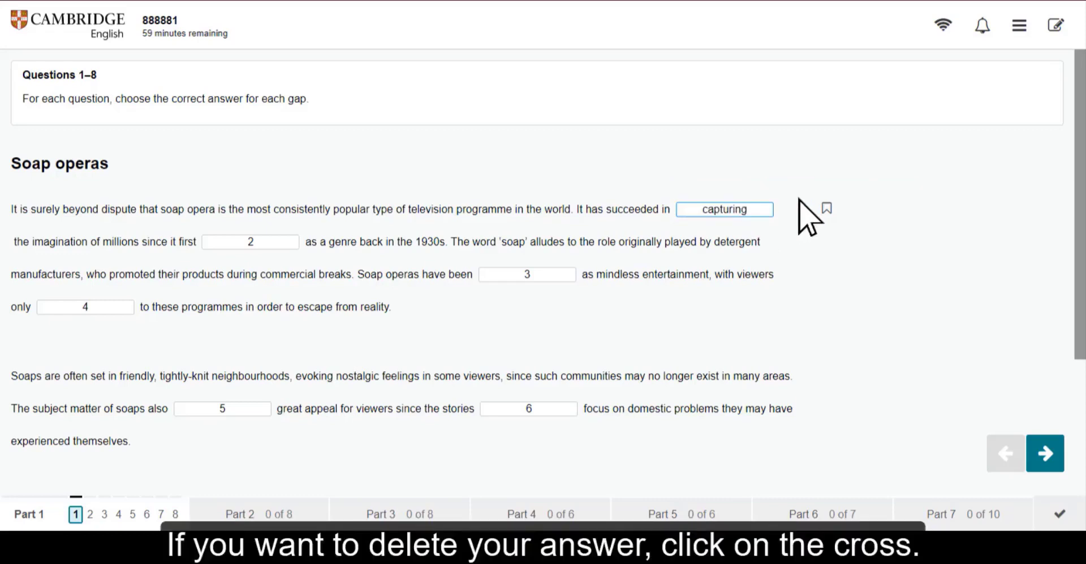
Delete the answer in gap 1 of the Soap operas text and choose "commanding" instead
click(761, 212)
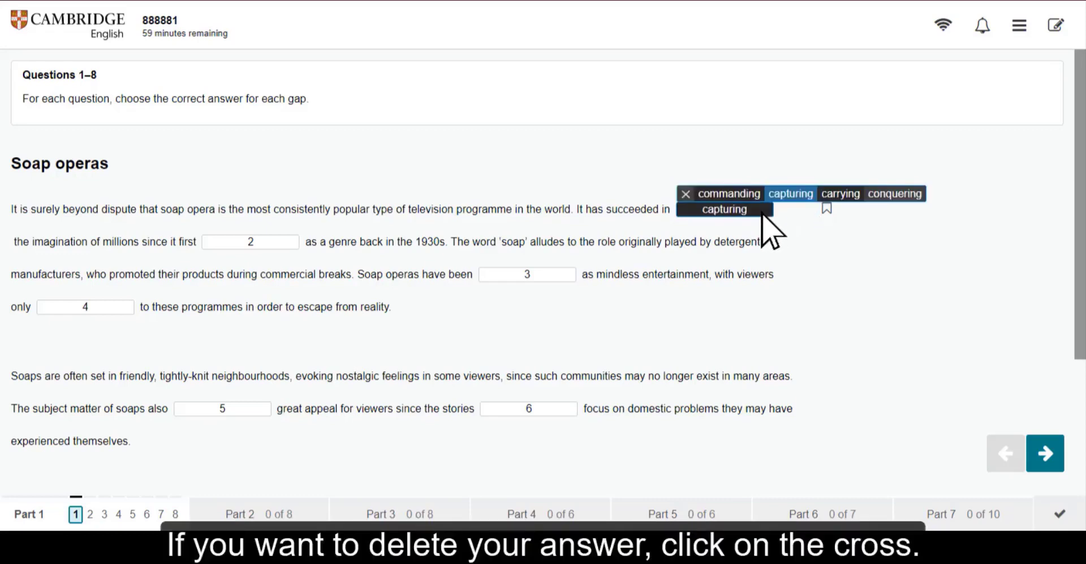
click(685, 195)
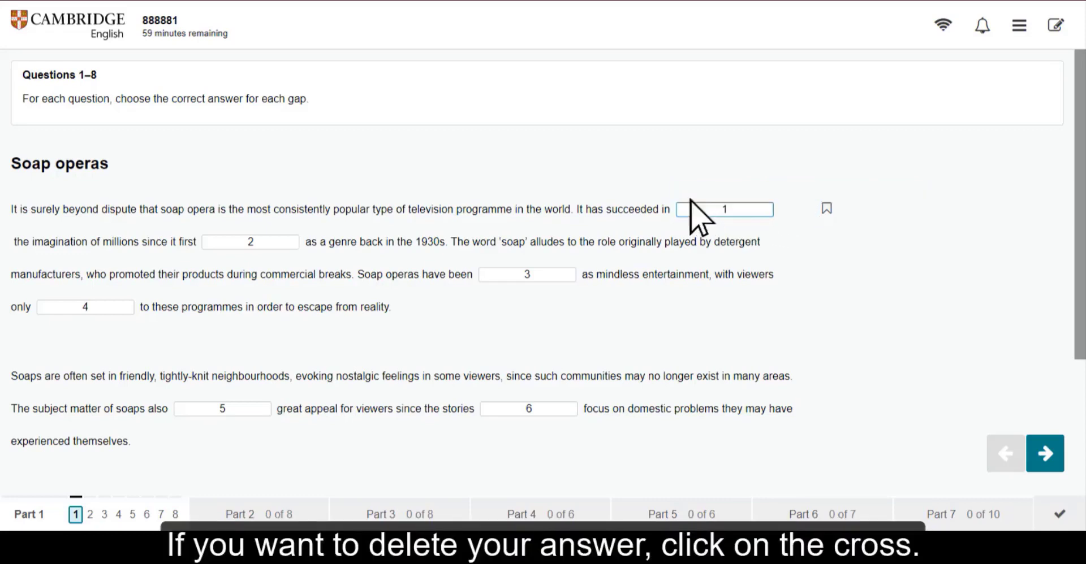
click(747, 211)
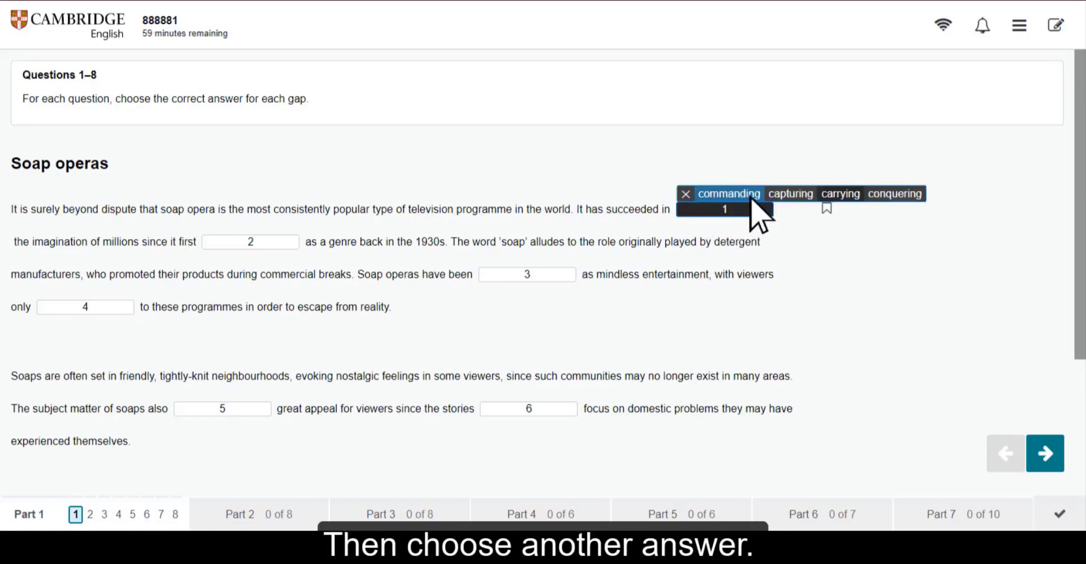
click(751, 198)
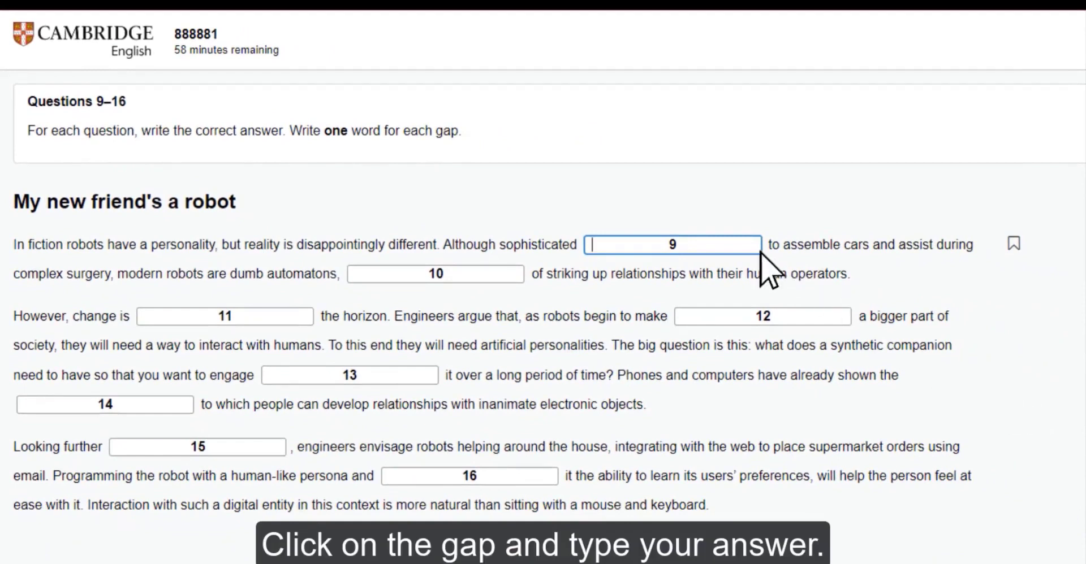
Enter "already" in gap 9 of "My new friend's a robot" and replace it with "enough"
text(already)
key(BackSpace)
key(BackSpace)
key(BackSpace)
key(BackSpace)
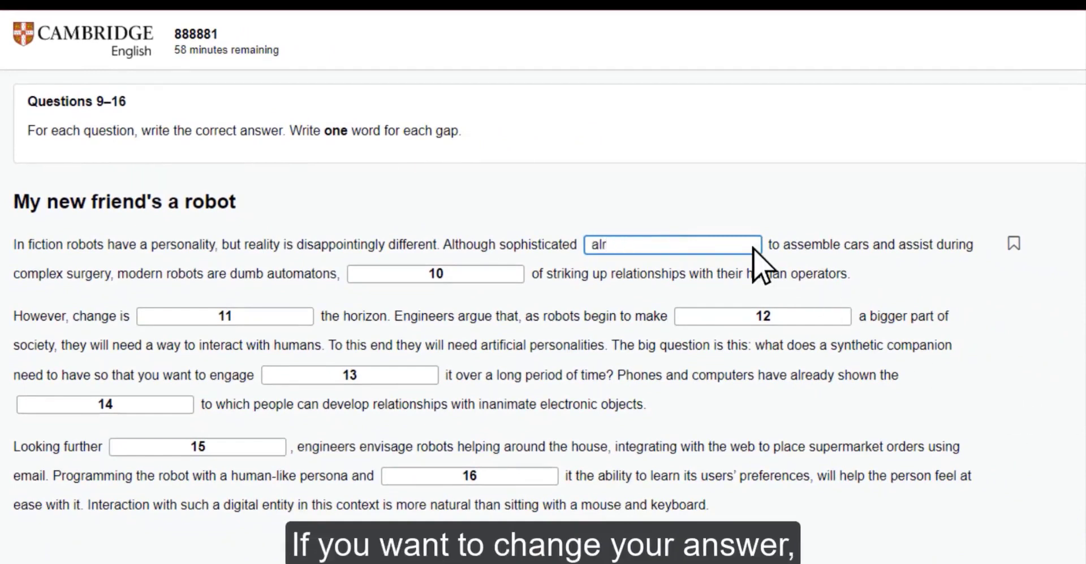
key(BackSpace)
text(enough)
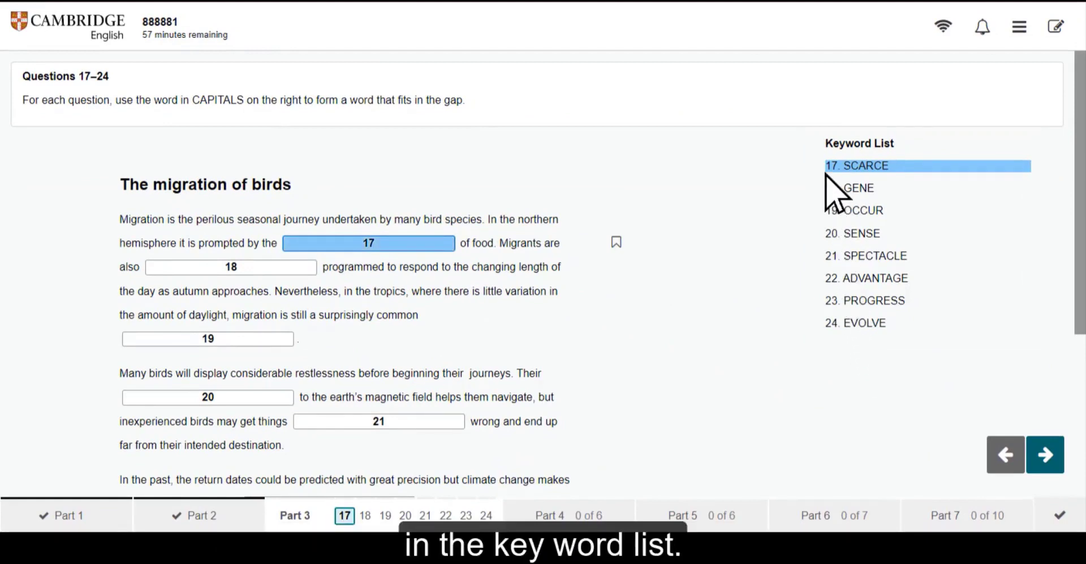
Fill in "The migration of birds" with "scarcity" in gap 17 and "genetic" in gap 18
click(441, 243)
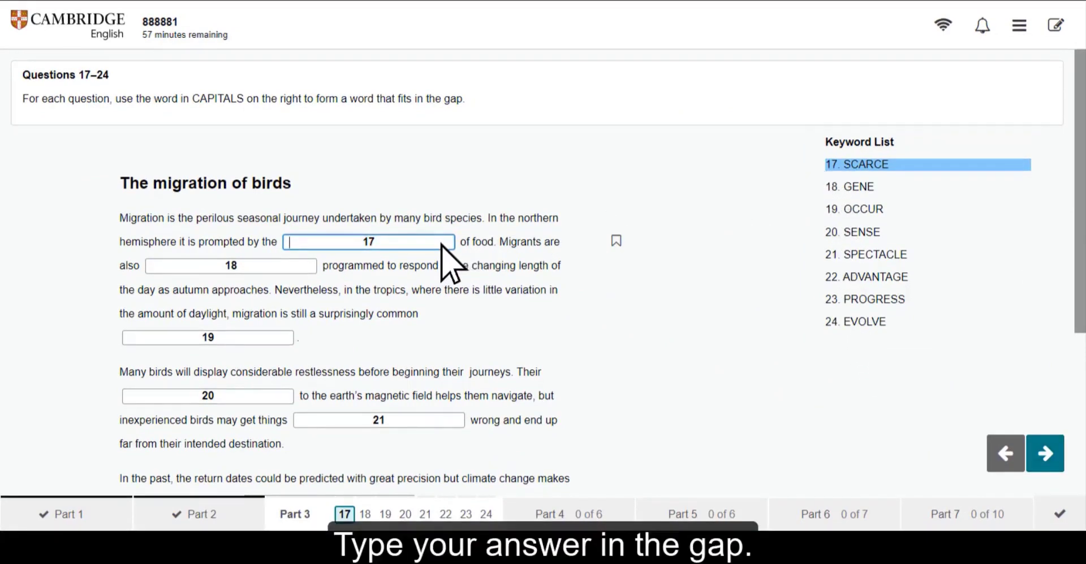
text(scarcity)
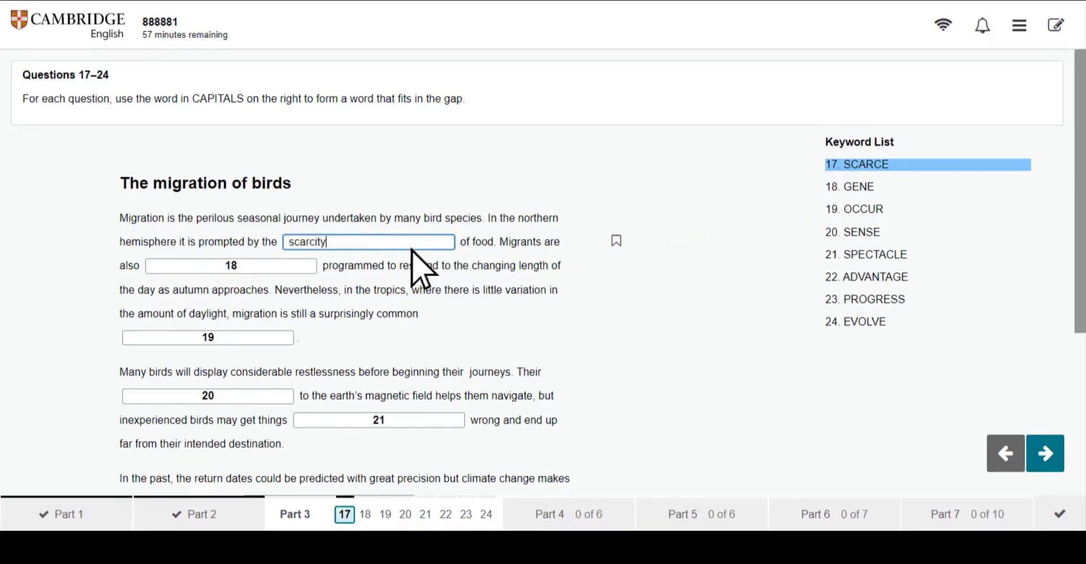
click(311, 267)
text(genetic)
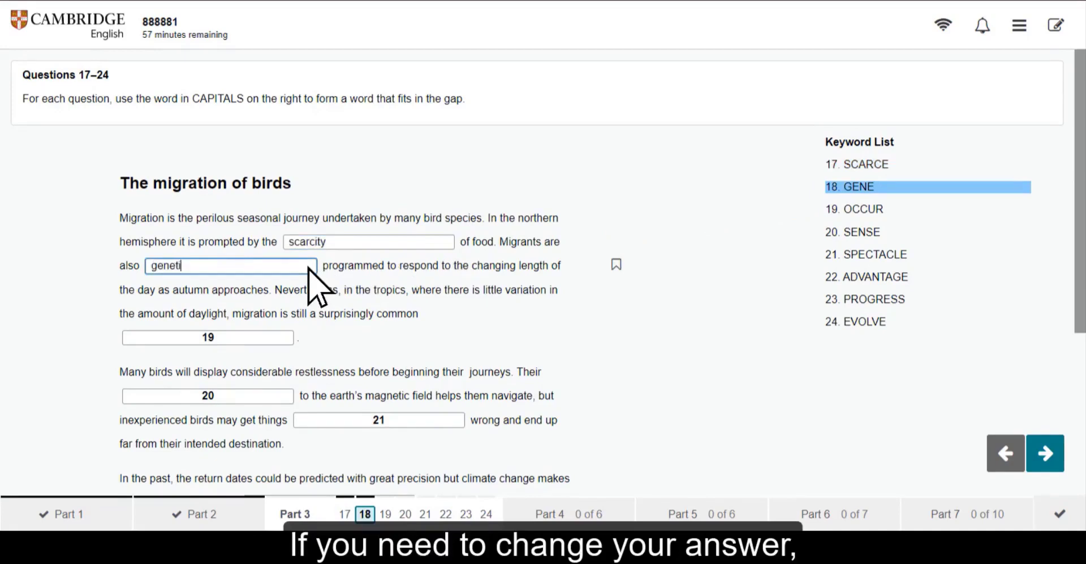
Delete the answer in gap 18 and enter "genetically" instead
key(BackSpace)
key(BackSpace)
key(BackSpace)
key(BackSpace)
key(BackSpace)
key(BackSpace)
key(BackSpace)
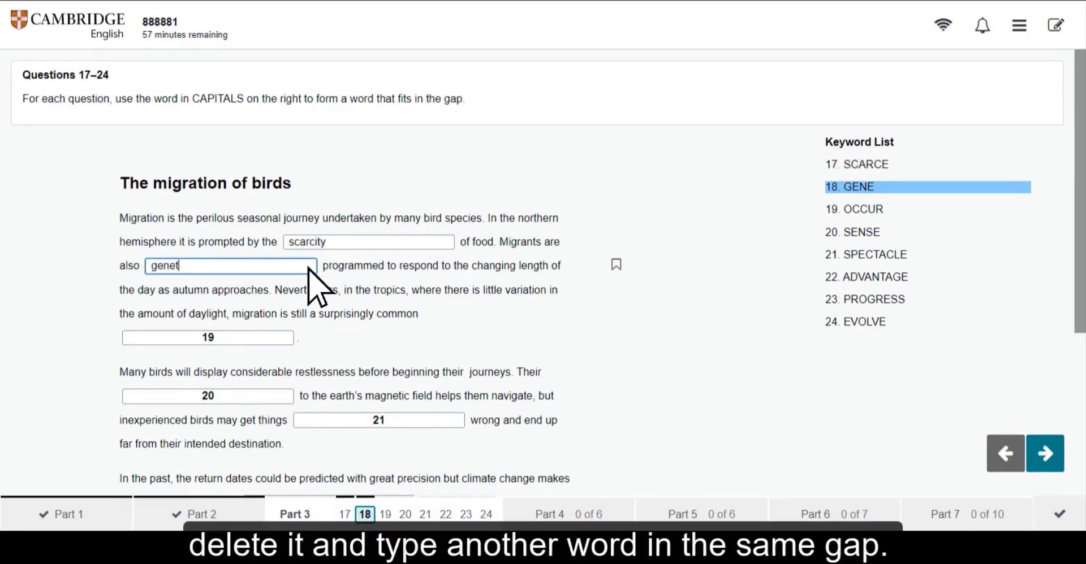
text(genetically)
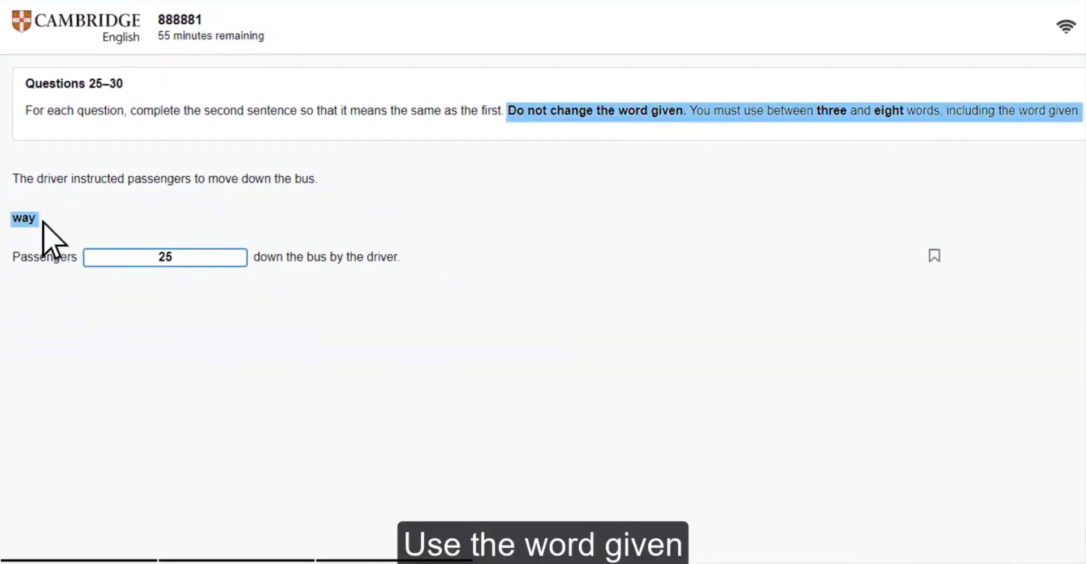
Complete the sentence in question 25 with "are told to make their way"
click(223, 259)
text(are )
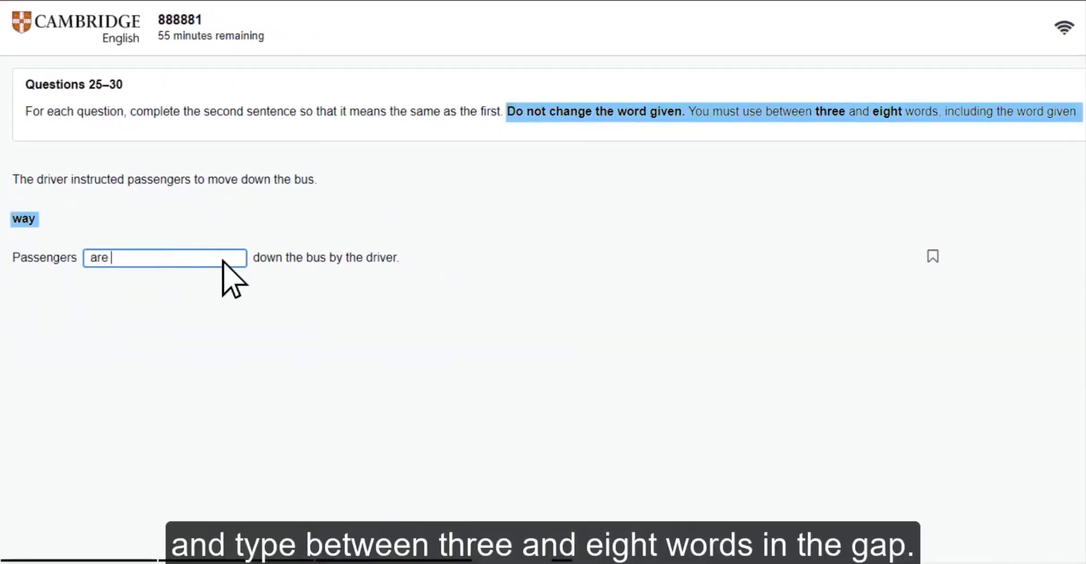
text(told to make t)
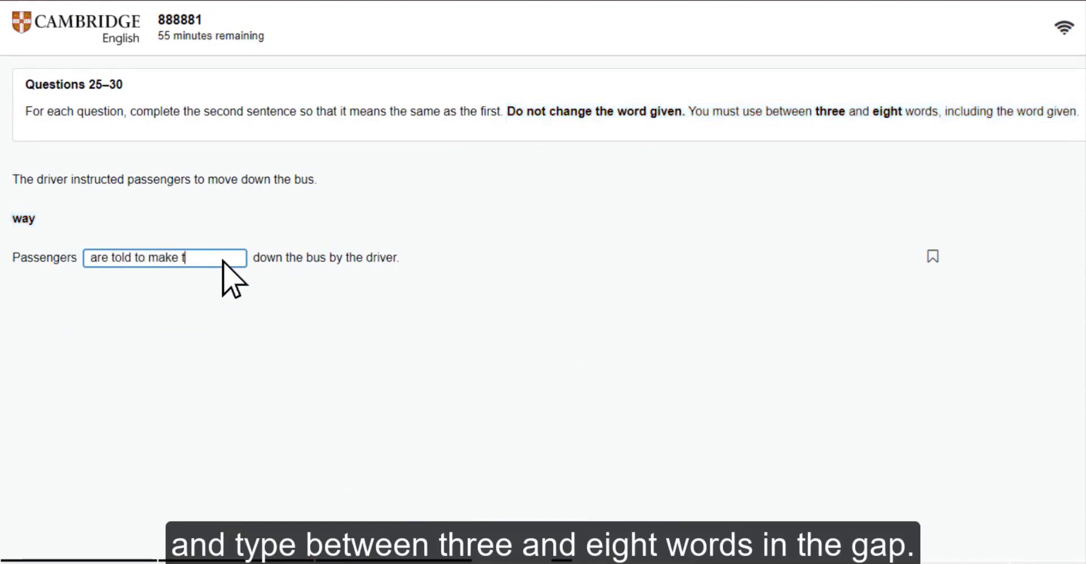
text(heir way)
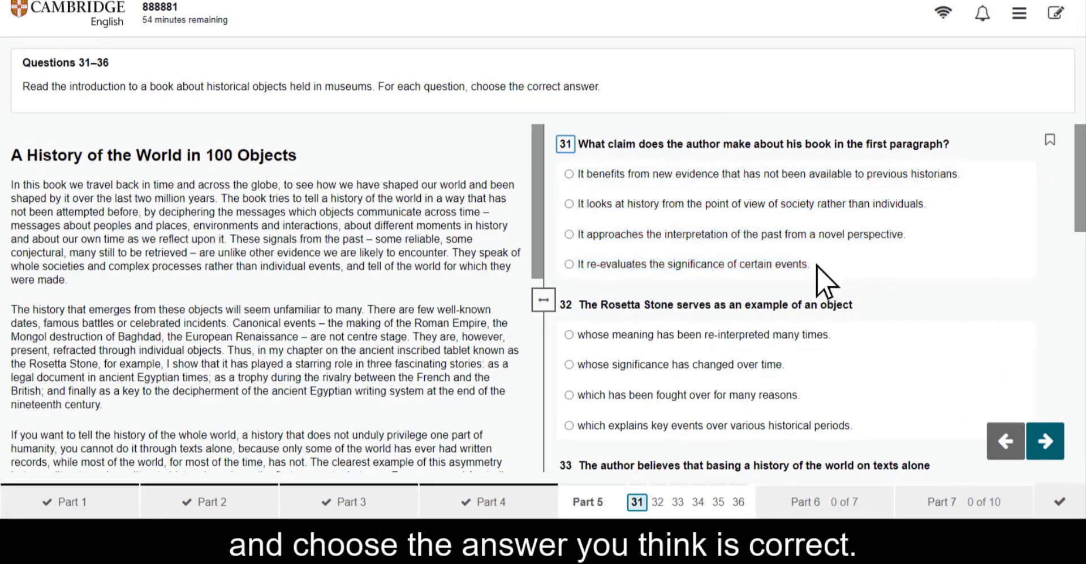
Answer question 31 with the "novel perspective" option and change it to "It benefits from new evidence that has not been available to previous historians."
click(569, 235)
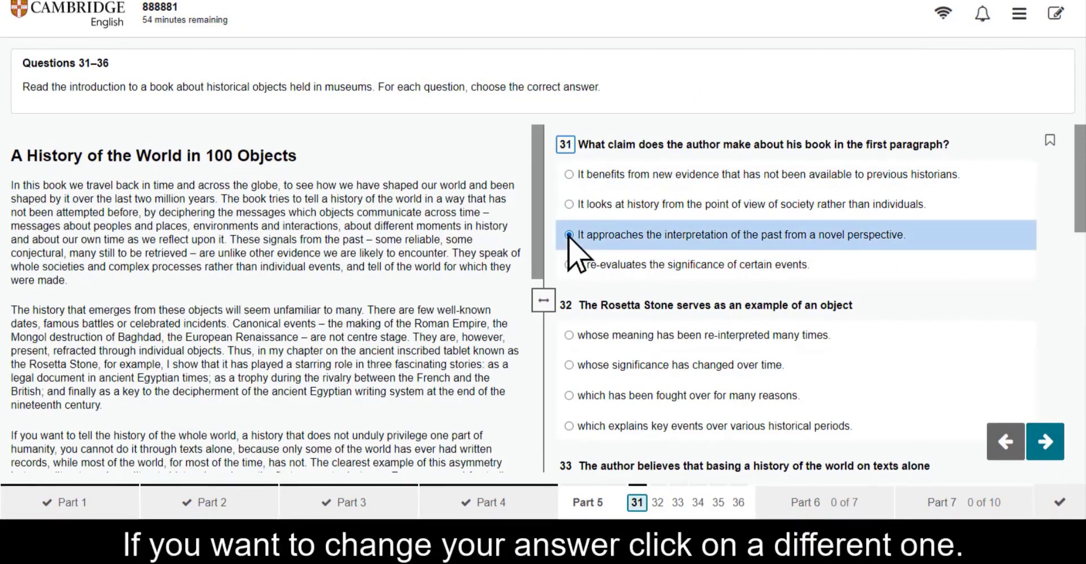
click(569, 175)
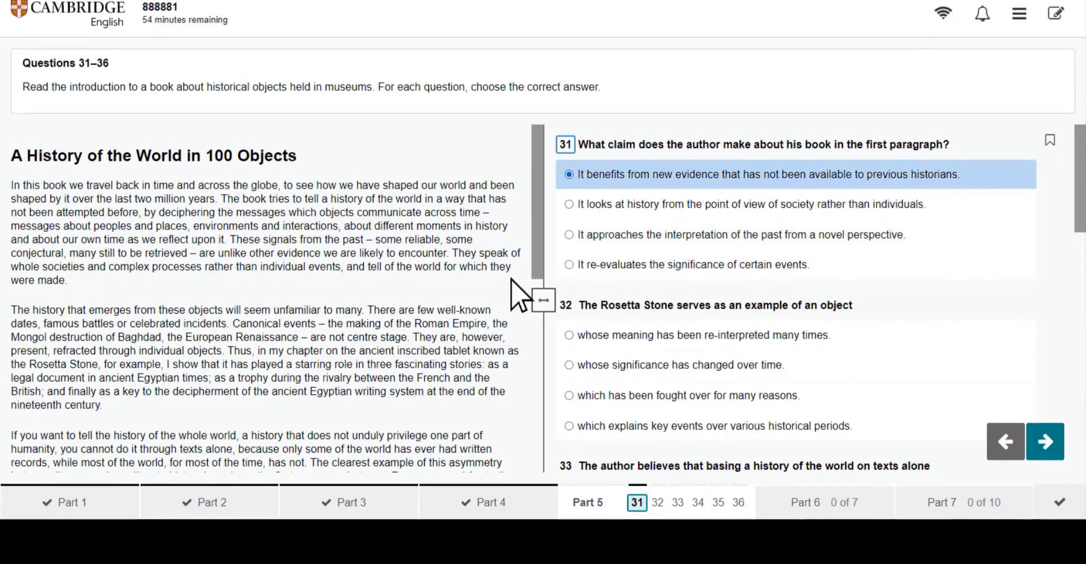
drag(537, 142, 540, 167)
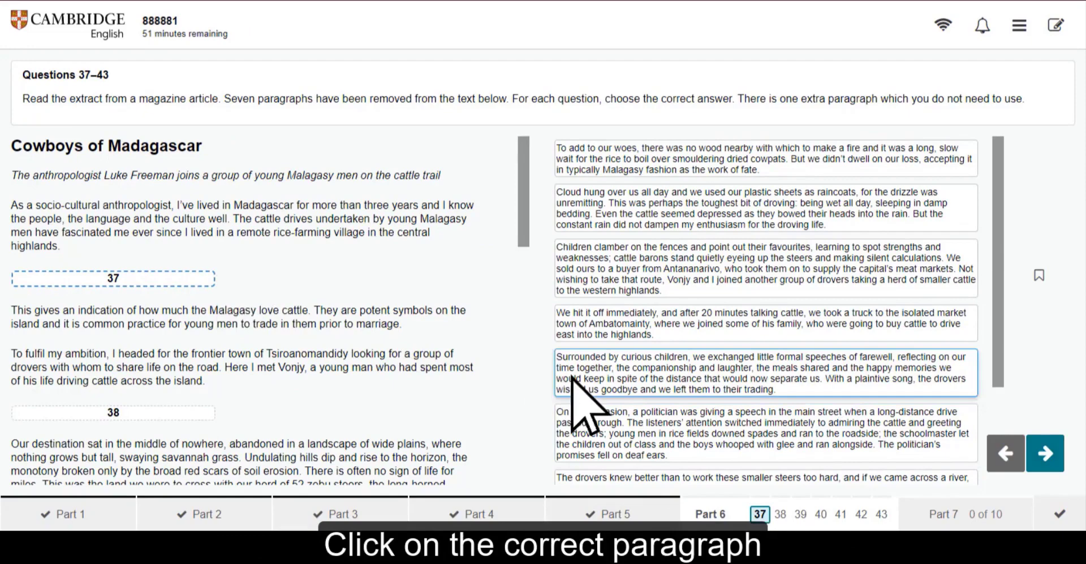
Place the "Surrounded by curious children" paragraph in gap 37, remove it, and place the "Children clamber on the fences" paragraph there instead
drag(571, 377, 133, 285)
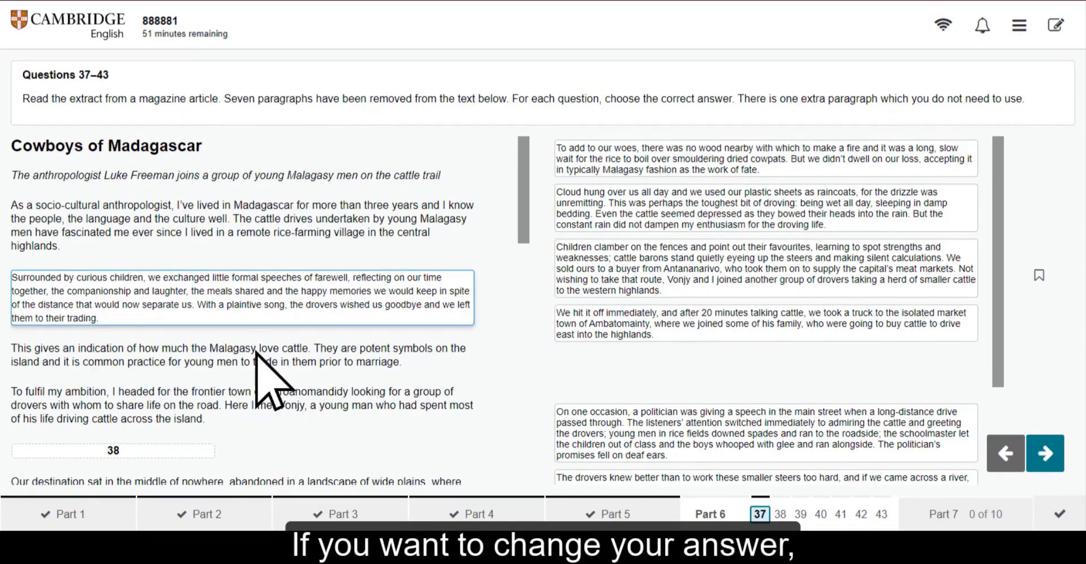
drag(208, 308, 726, 394)
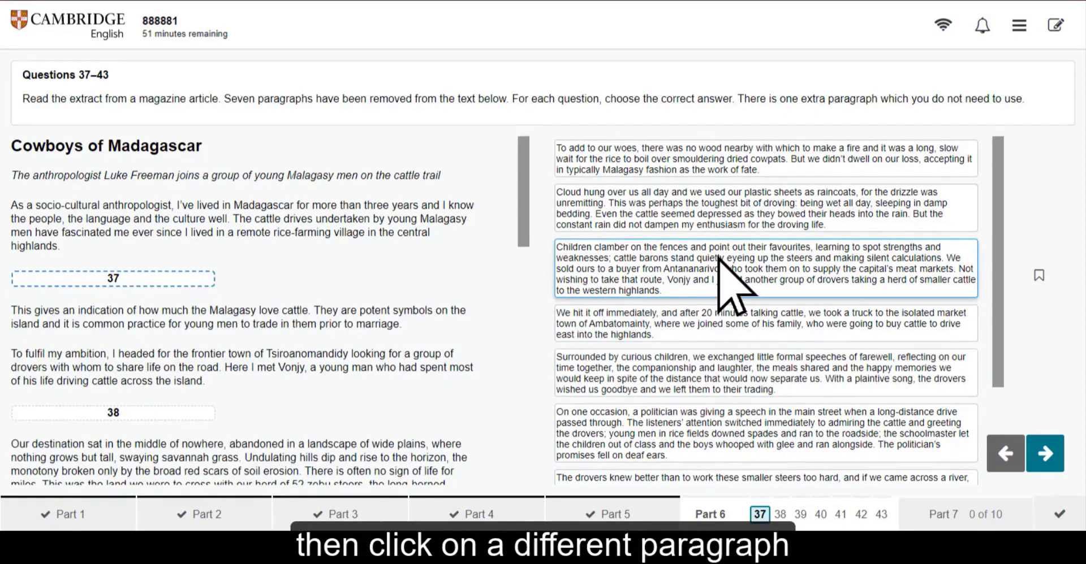
drag(718, 257, 141, 281)
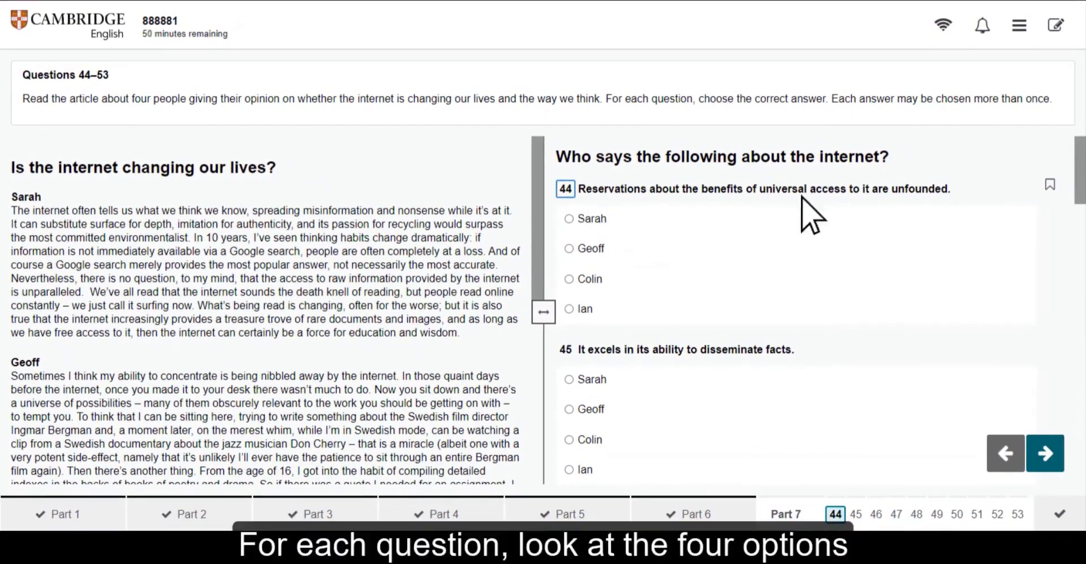
Choose the third person as the answer to question 44 and change the choice to the first person
double_click(612, 218)
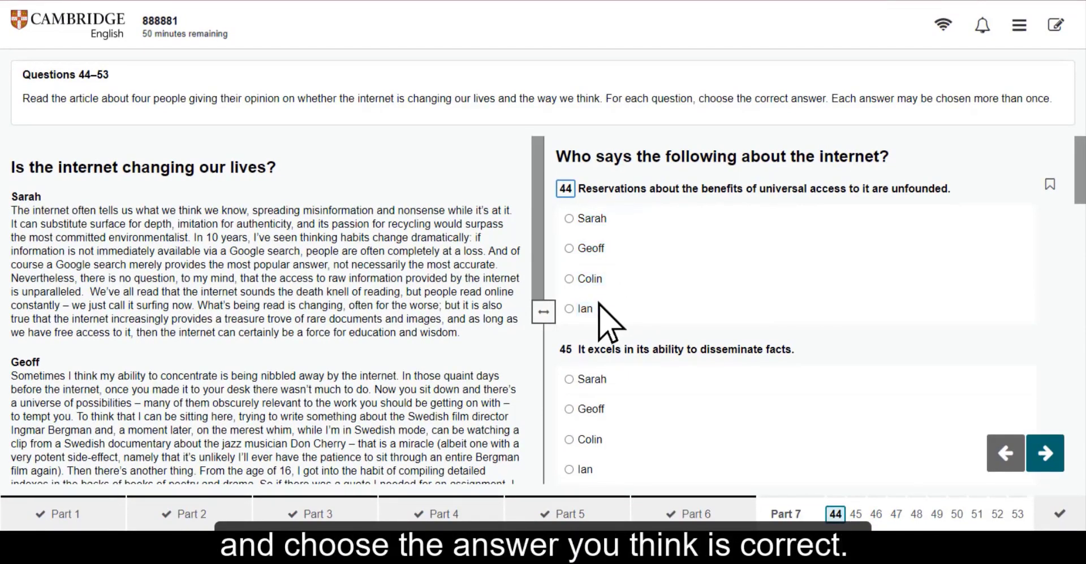
click(585, 283)
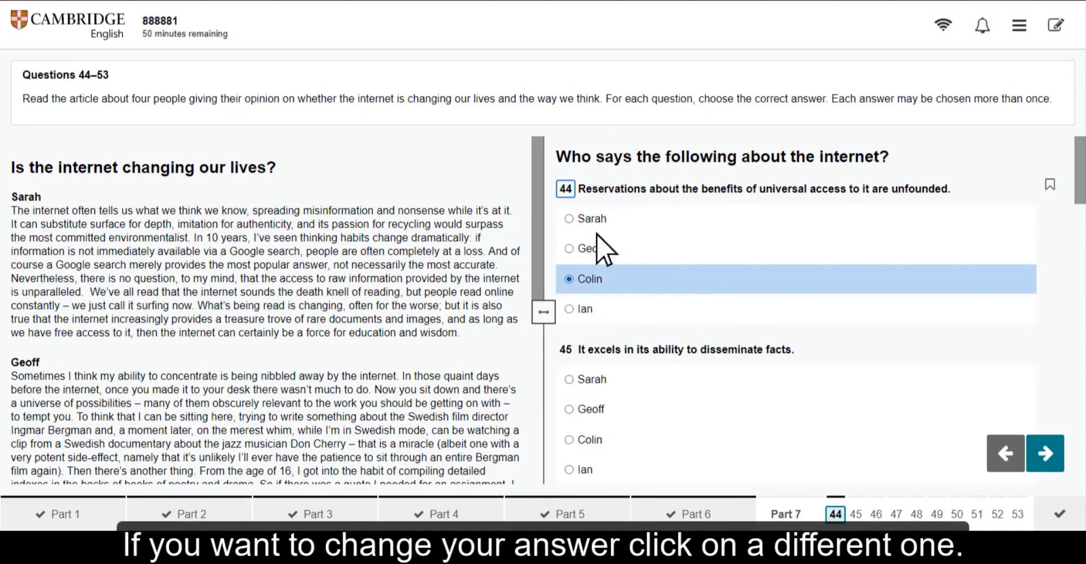
click(571, 219)
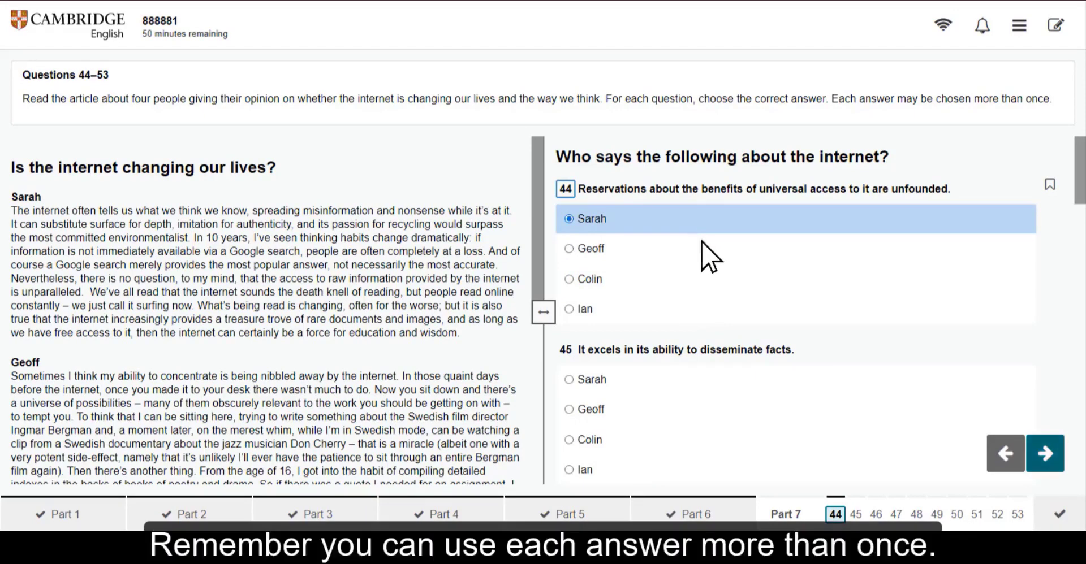
Move on to question 45 and choose the first person as its answer
click(1047, 459)
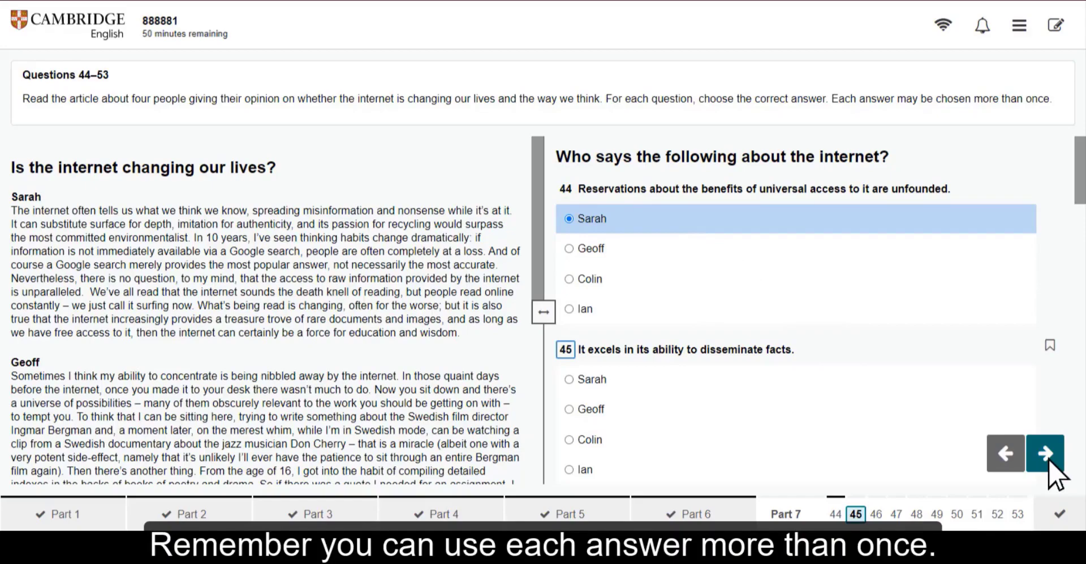
click(569, 379)
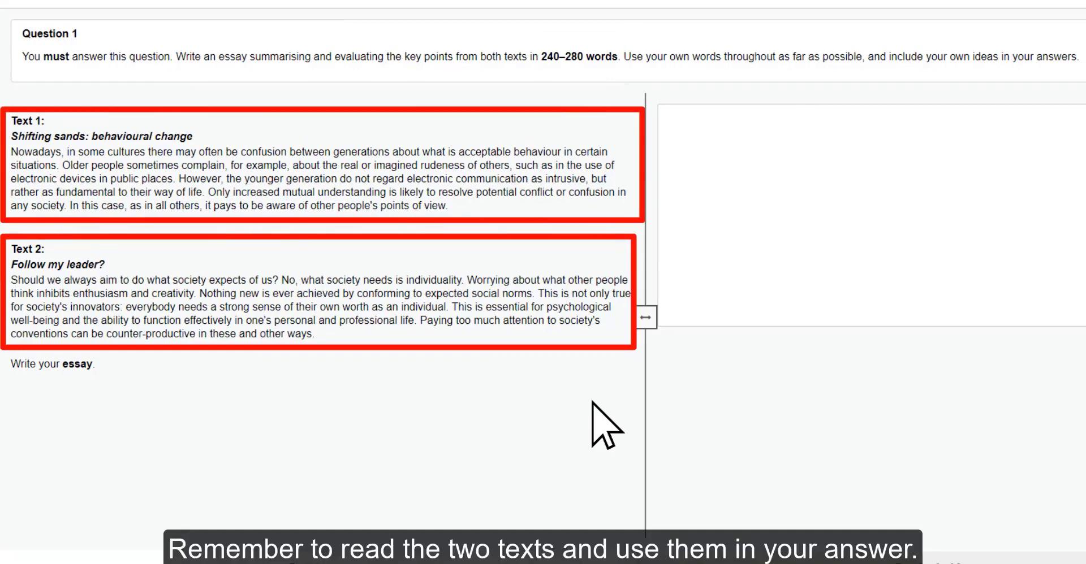
Begin the Question 1 essay with "The over-arching theme of these two texts is social behaviour."
click(898, 200)
text(The over-arch)
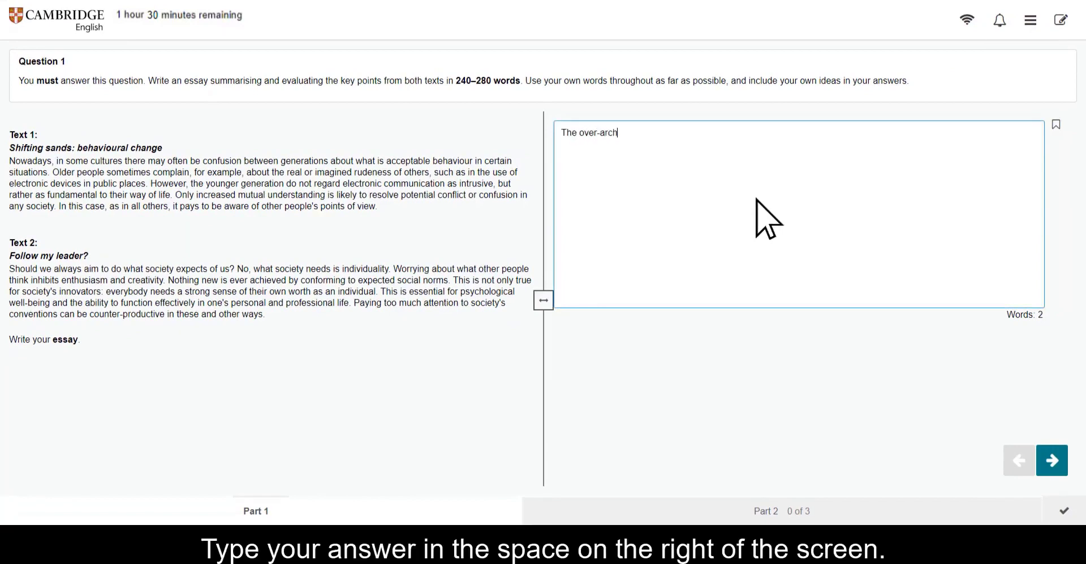
text(ing theme of these two texts)
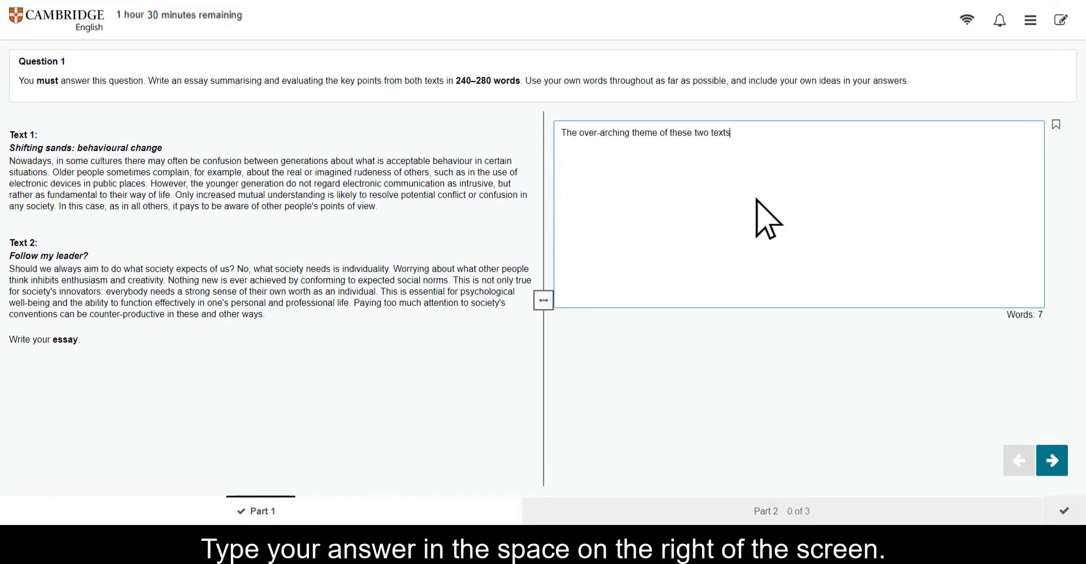
text( is social behaviour. T)
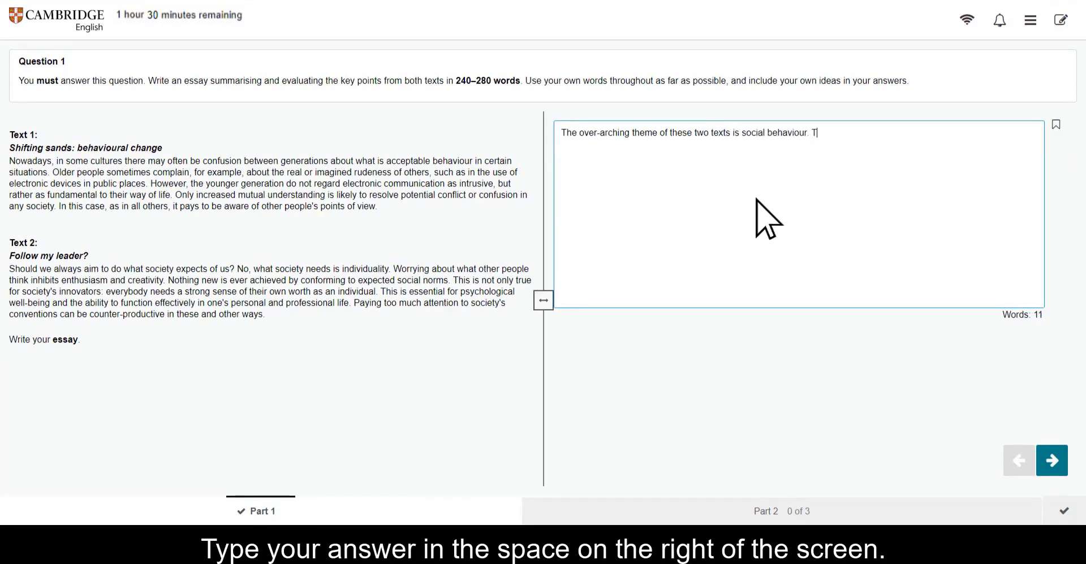
Continue the essay with "The first considers the fact that different groups of society have various ideas about"
text(he first considers the fact that dif)
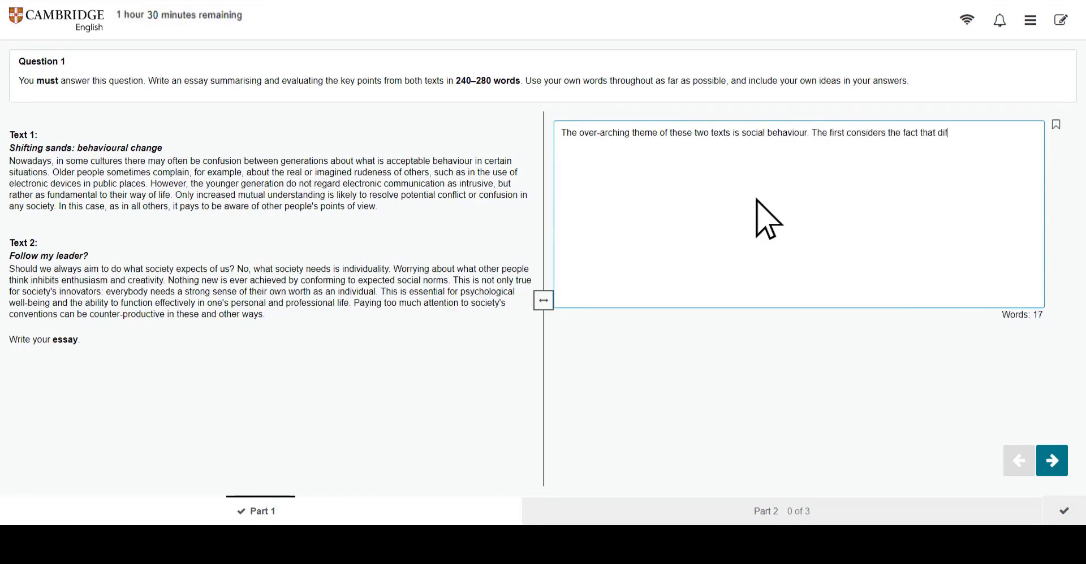
text(ferent groups of society ha)
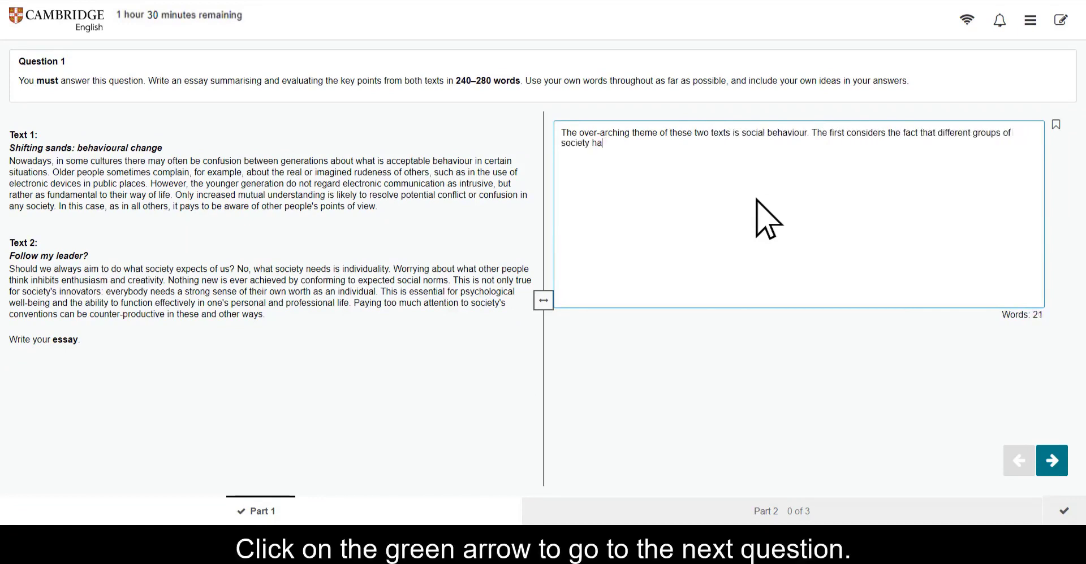
text(ve various ideas about)
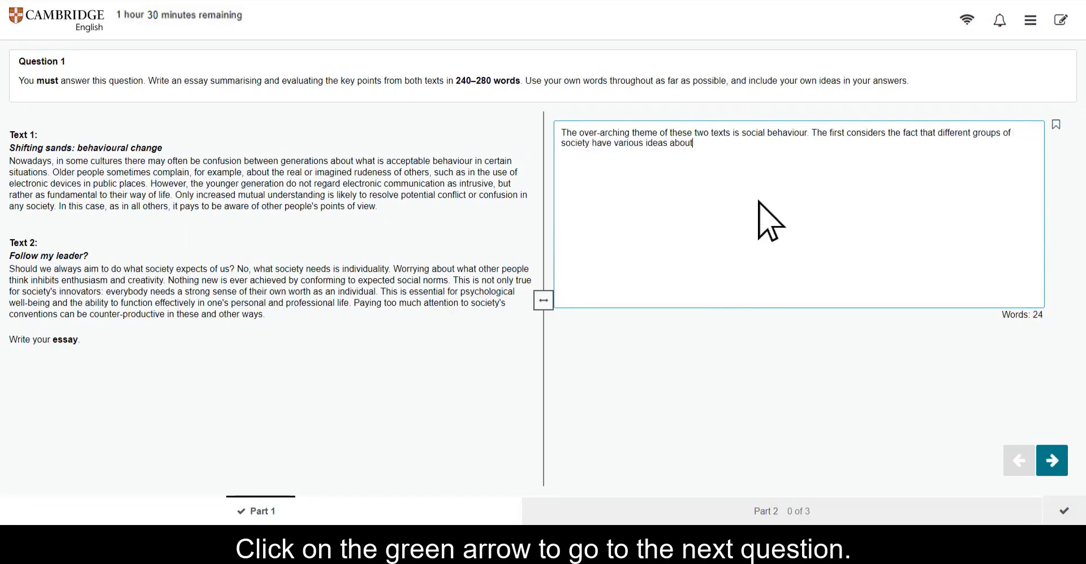
Move on to Part 2 and read through the writing tasks of questions 2 to 4
click(1058, 471)
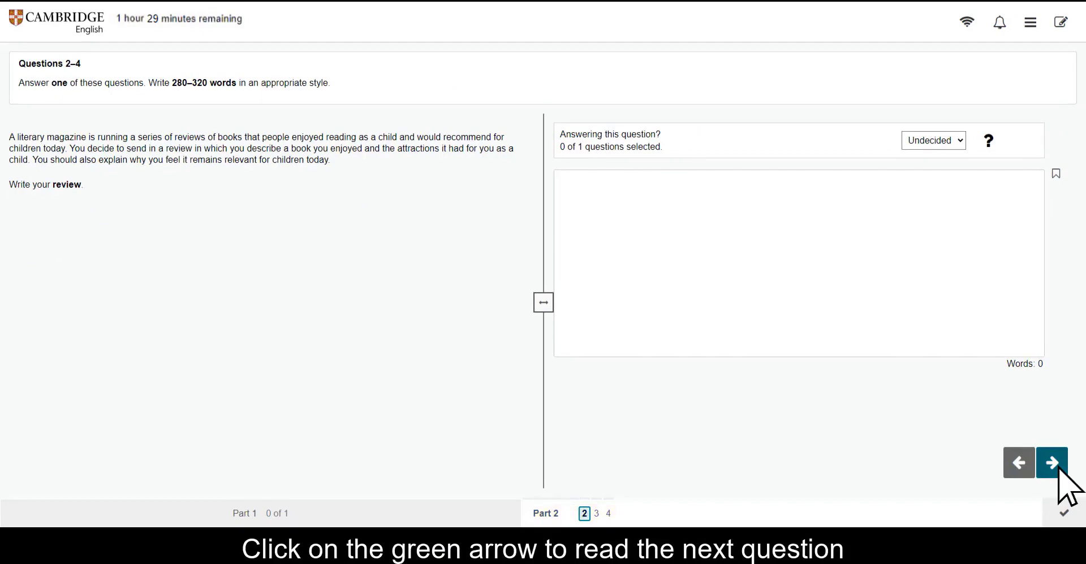
click(1052, 463)
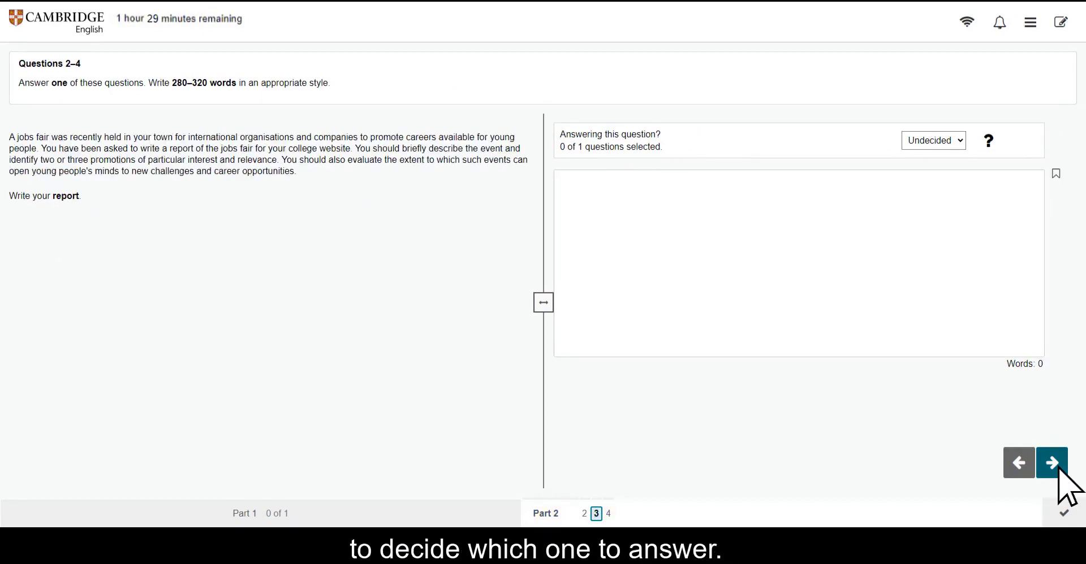
click(1052, 464)
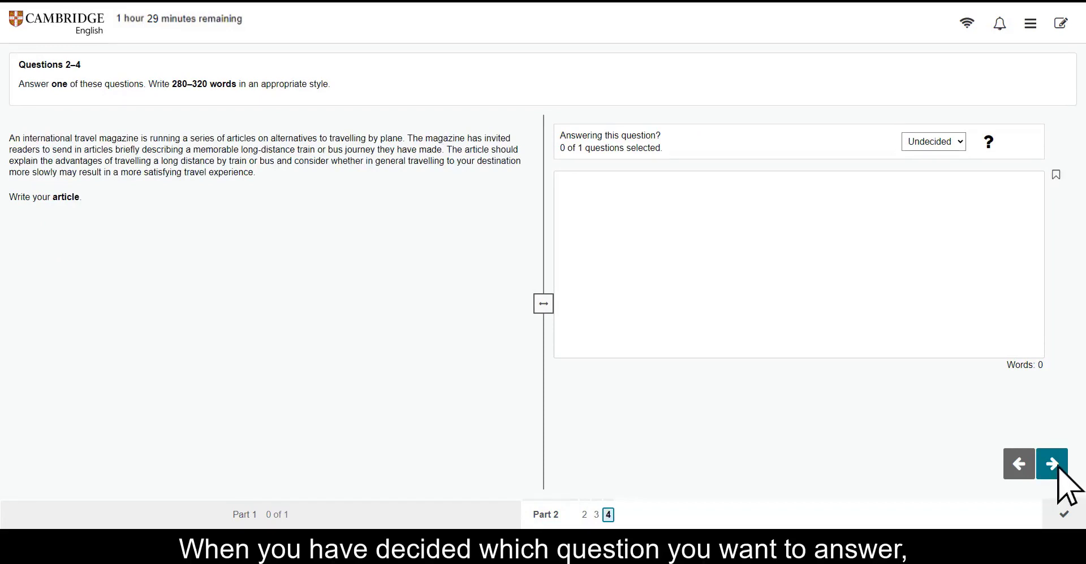
Set "Answering this question?" to Yes for the travel article in question 4 and change it to No
click(957, 142)
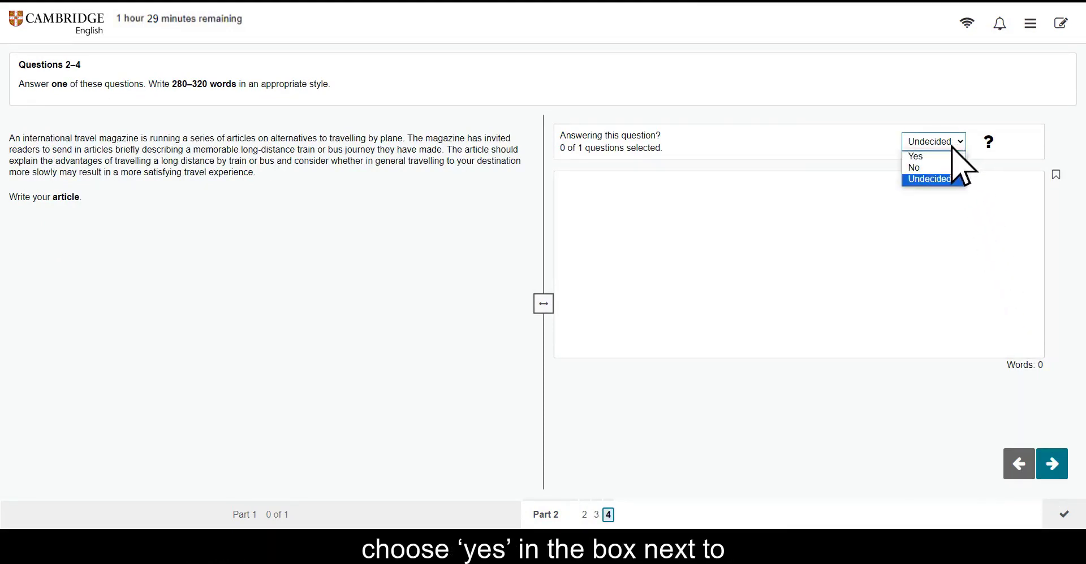
click(932, 157)
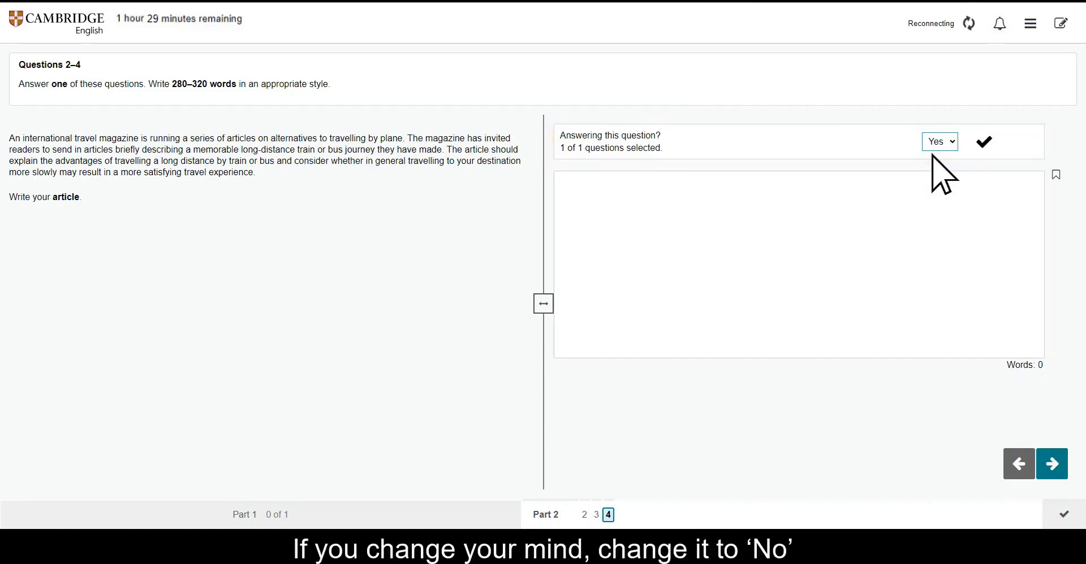
click(951, 146)
click(946, 168)
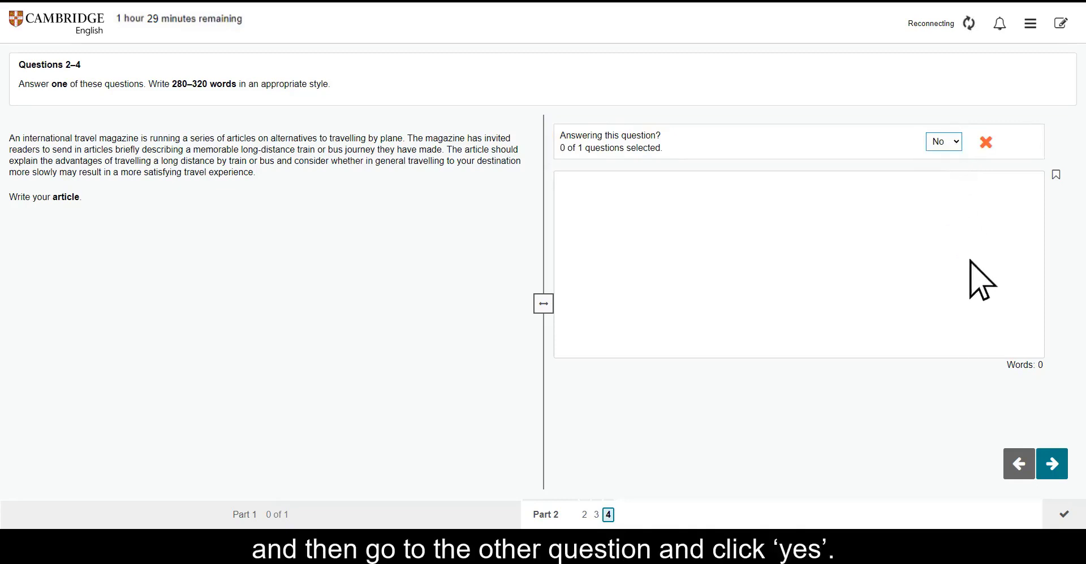
Go back to the jobs fair report in question 3 and set "Answering this question?" to Yes
click(1019, 465)
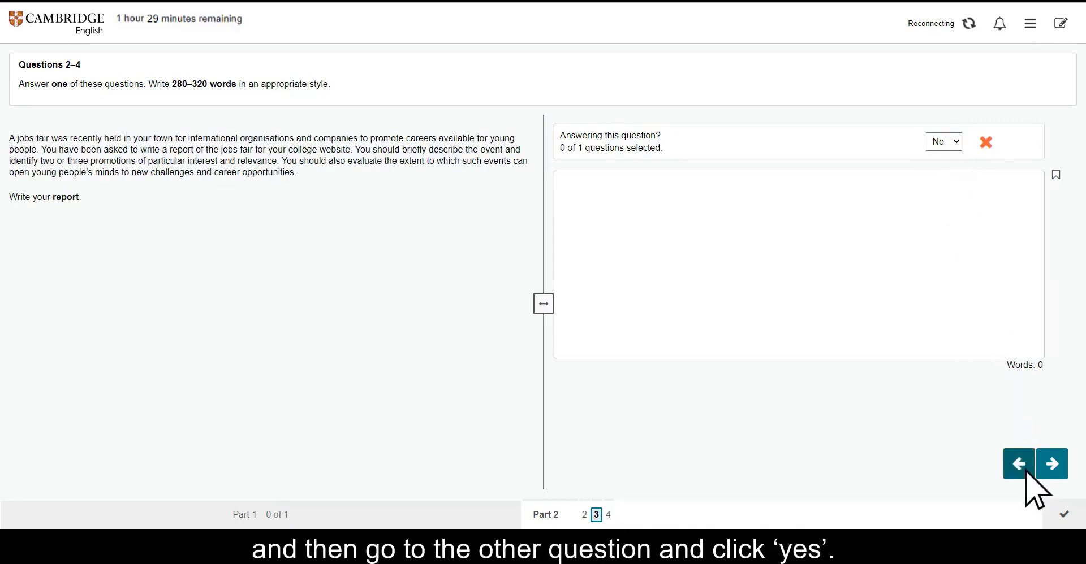
click(955, 141)
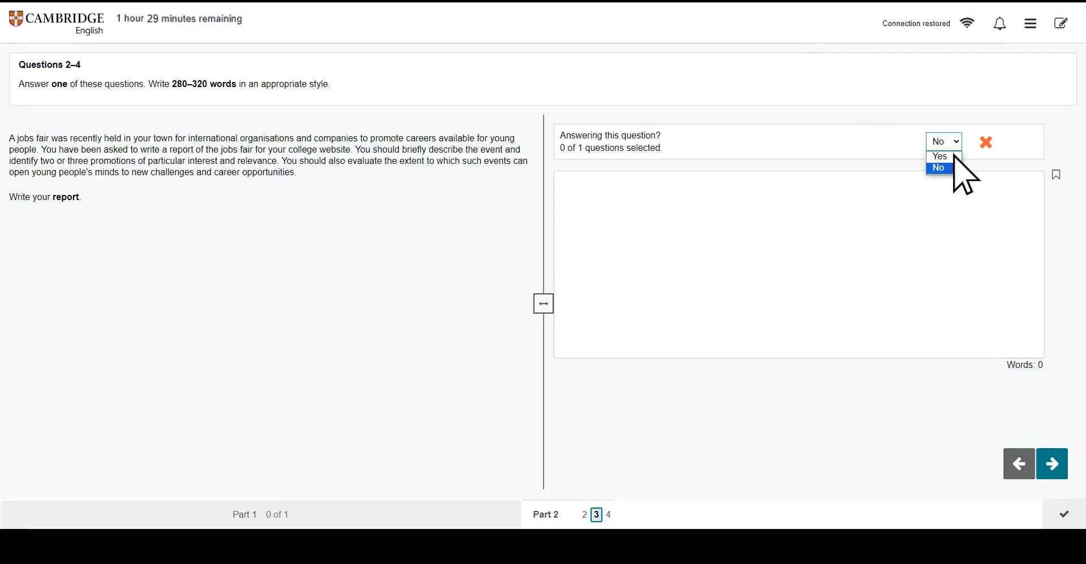
click(952, 156)
Title the report "Recent Jobs Fair" and write "Last weekend there was a Jobs Fair in the Town Hall. Over 100 different international companies"
click(948, 215)
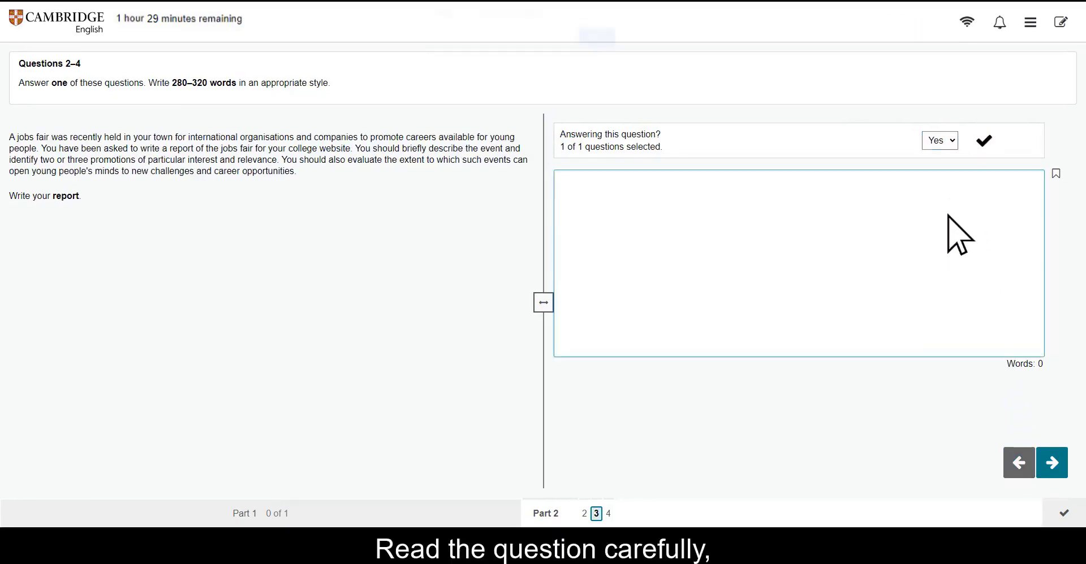
text(Recent Jobs Fair  )
text(Las)
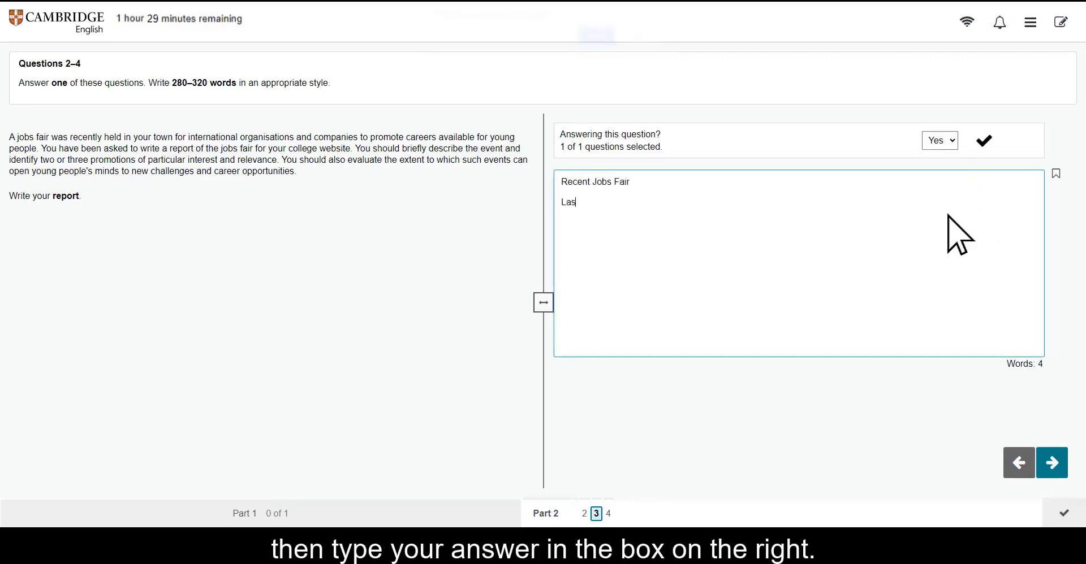
text(t weekend there was a)
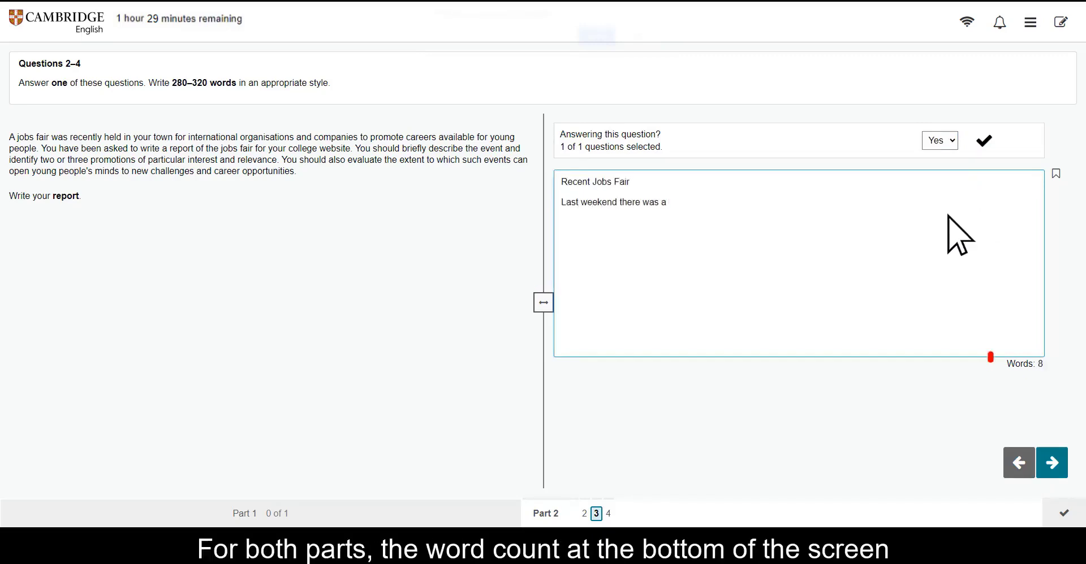
text( Jobs Fair in the Town)
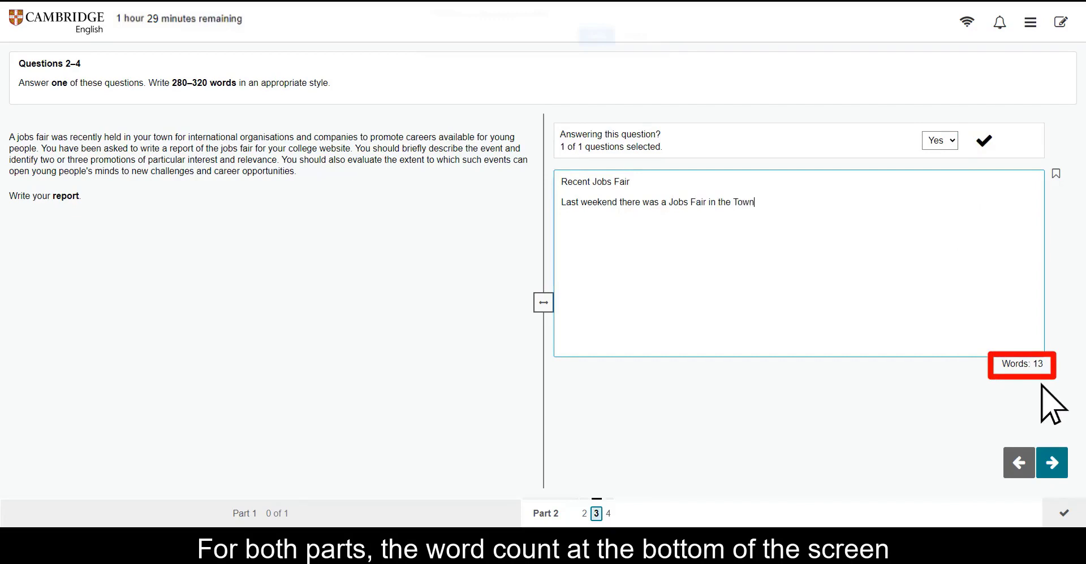
text( Hall. Over 100 different international companies)
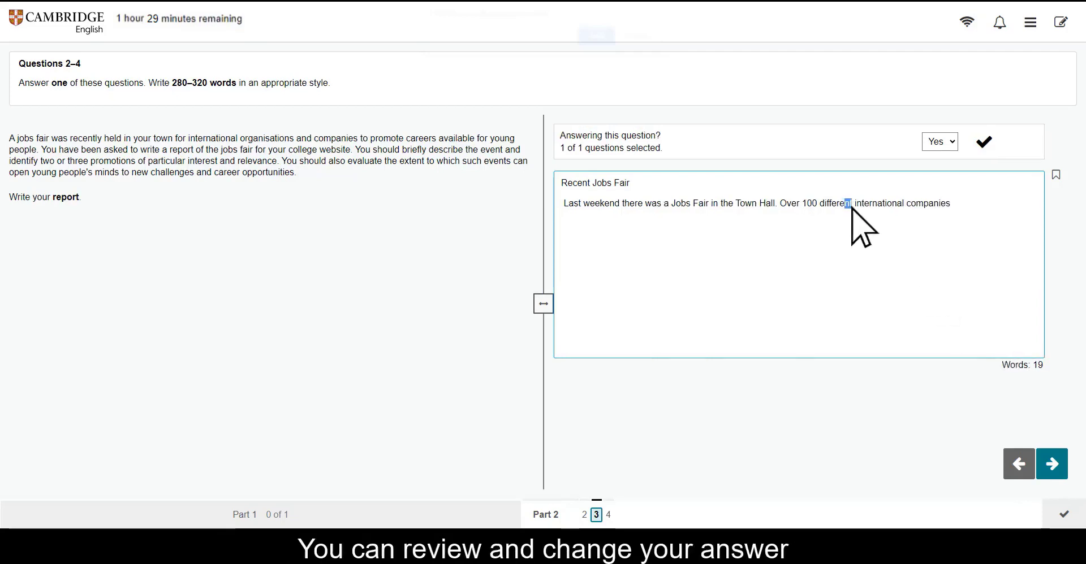
Replace "100 different" in the report's second sentence with "a hundred different"
drag(851, 203, 802, 204)
text(a hundred di)
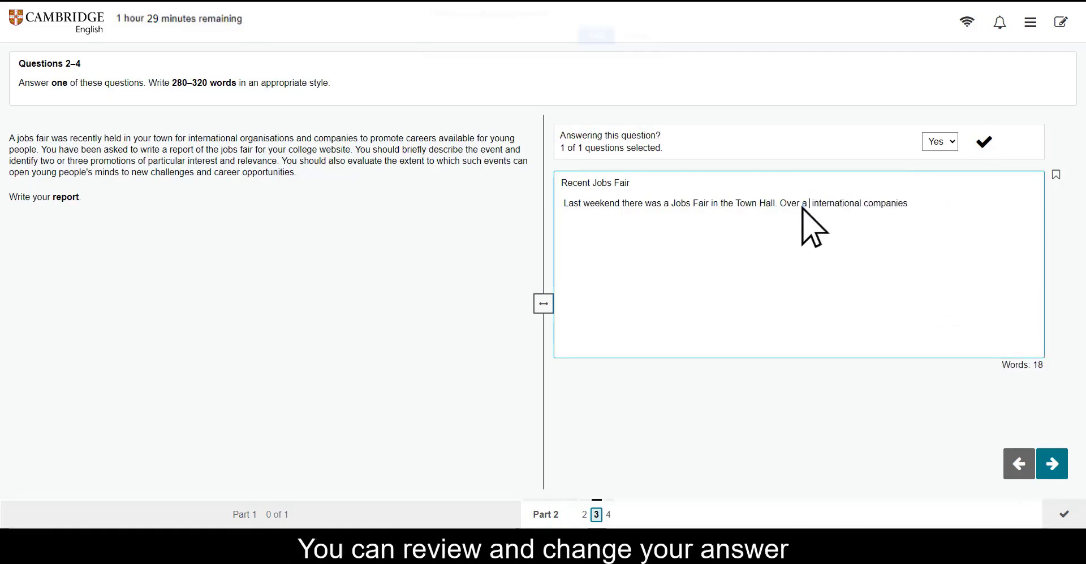
text(fferent)
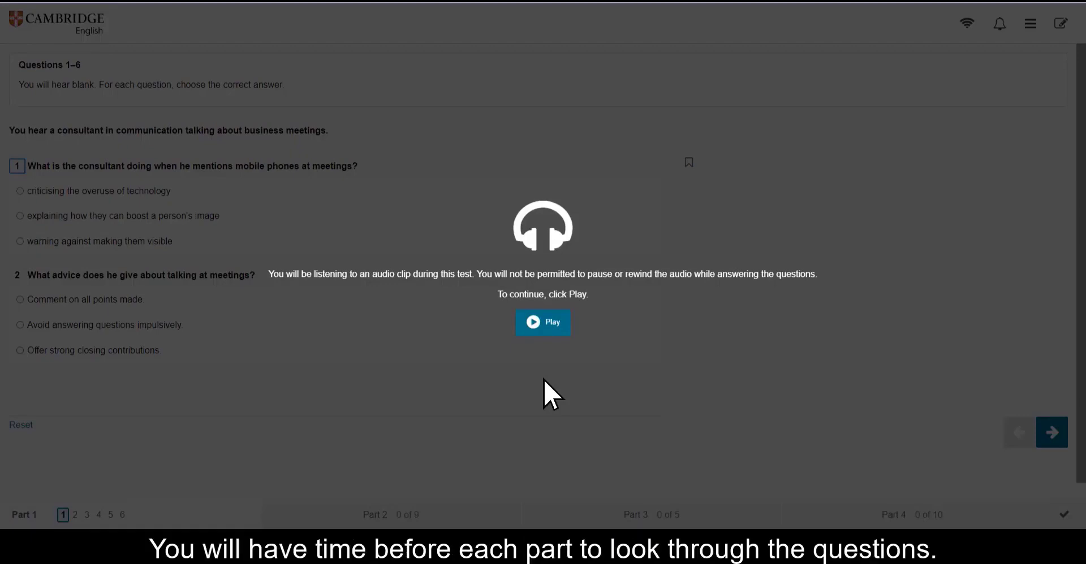
Start the listening test audio and adjust its playback volume
click(543, 321)
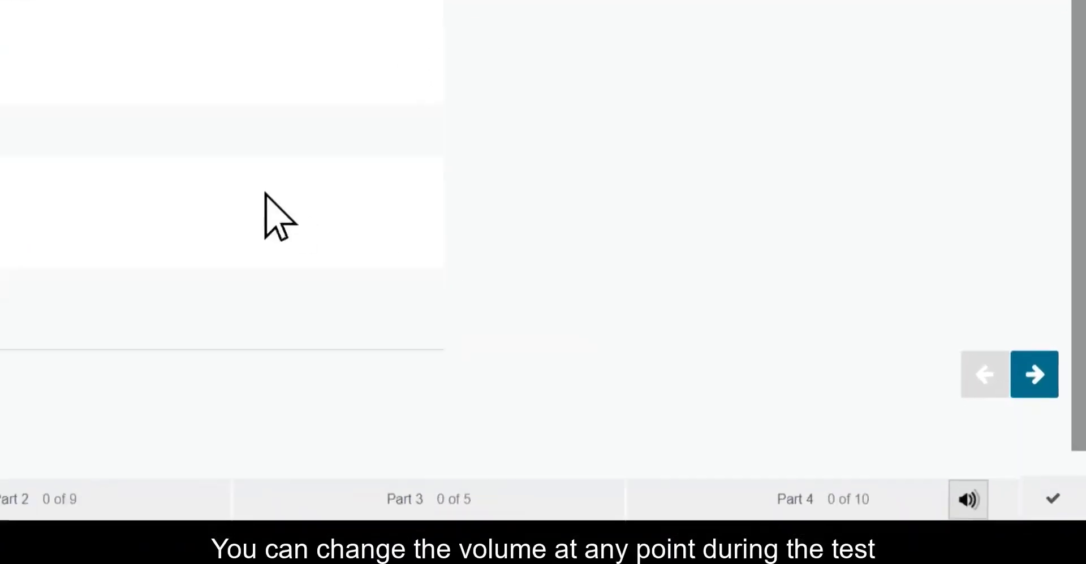
click(945, 486)
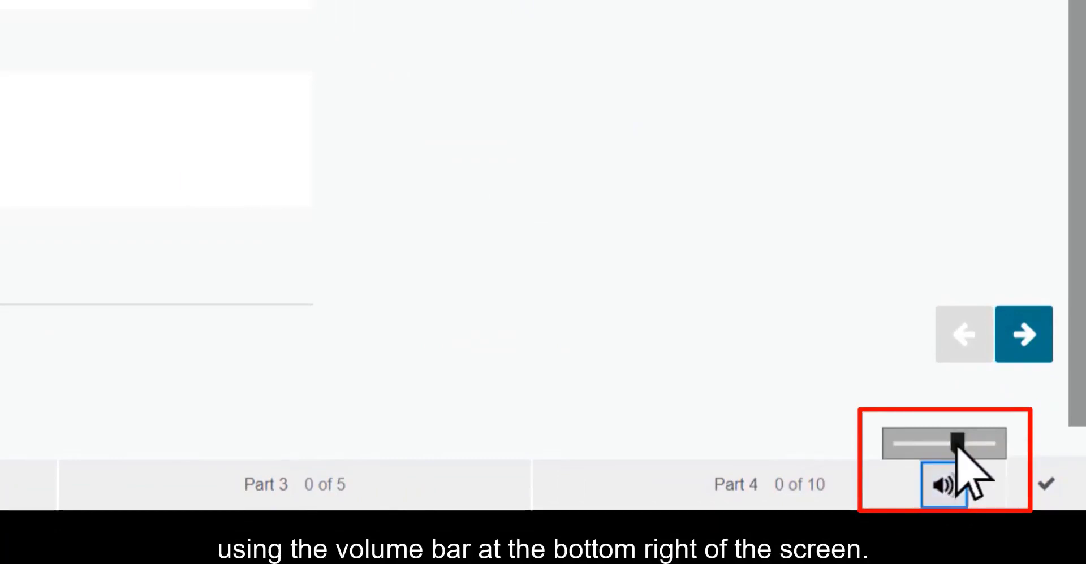
drag(956, 443, 955, 442)
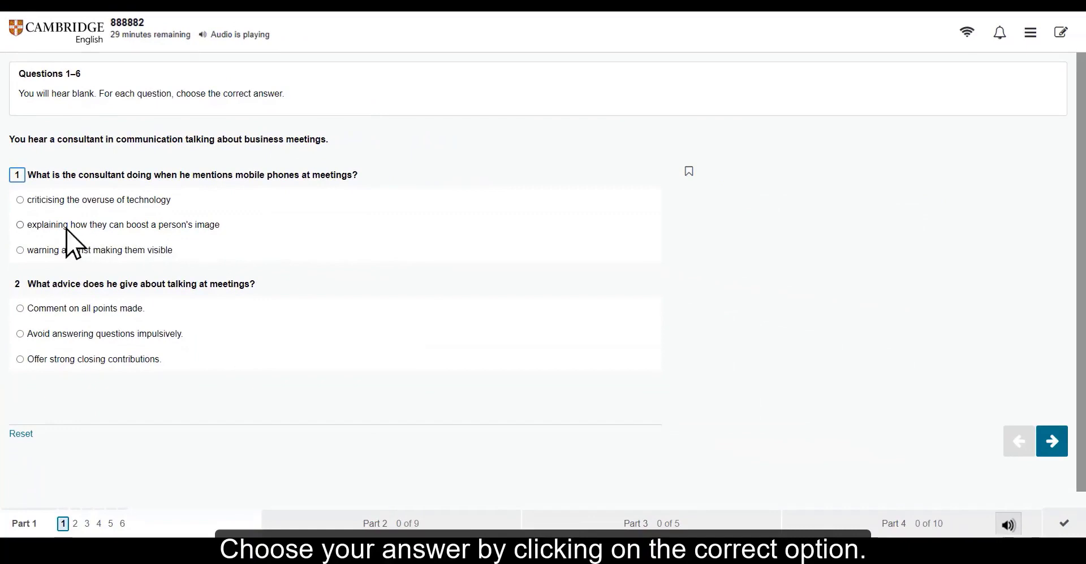
Answer question 1 with the second option, change it to "warning against making them visible", and choose "Comment on all points made" for question 2
click(20, 225)
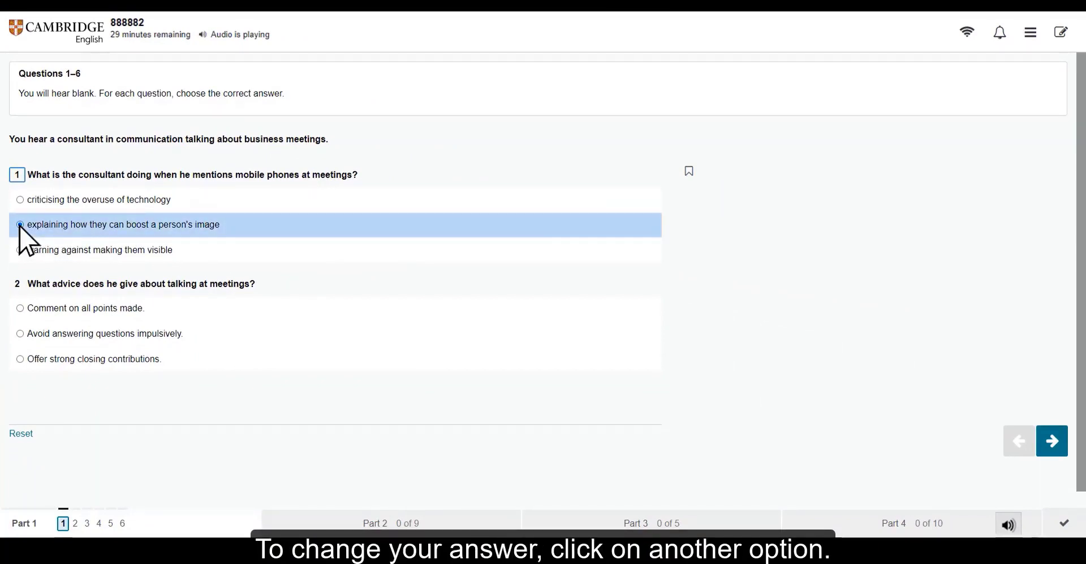
click(20, 250)
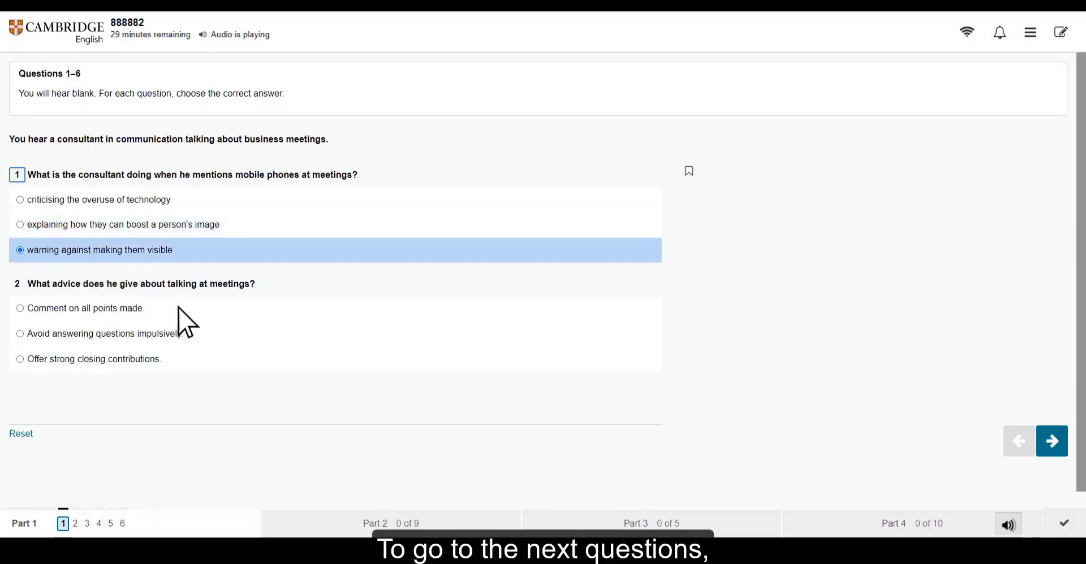
click(21, 310)
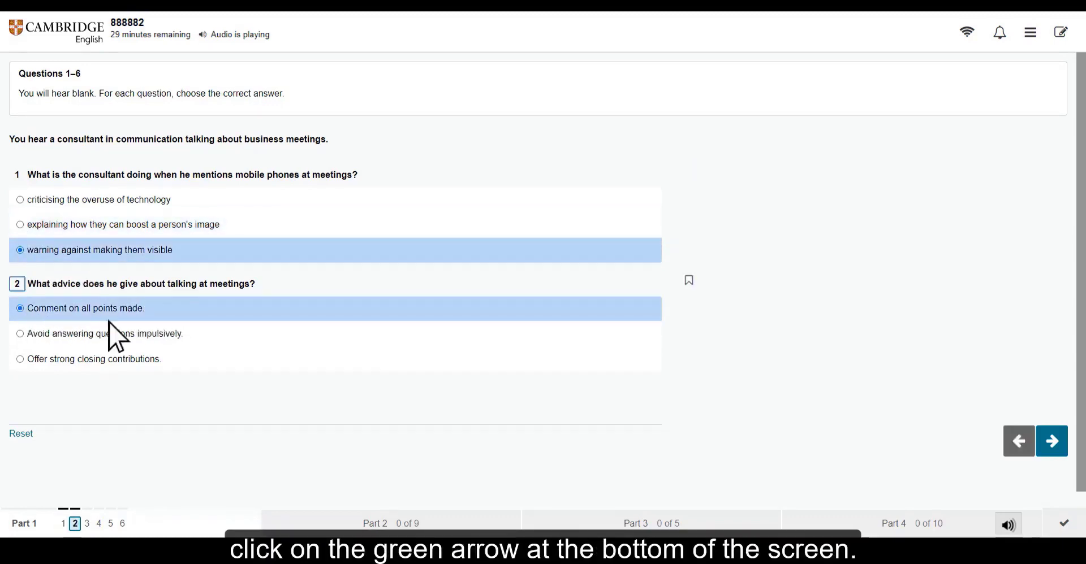
Move on to the Part 2 gap-fill questions, fill gap 7 with "people" and replace that answer with "crew"
click(1050, 452)
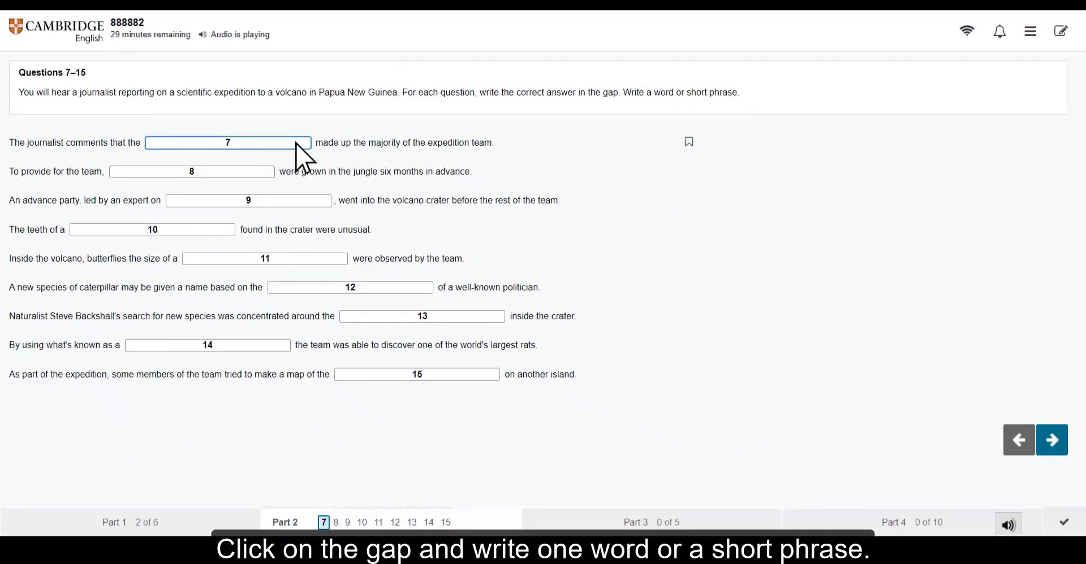
text(people)
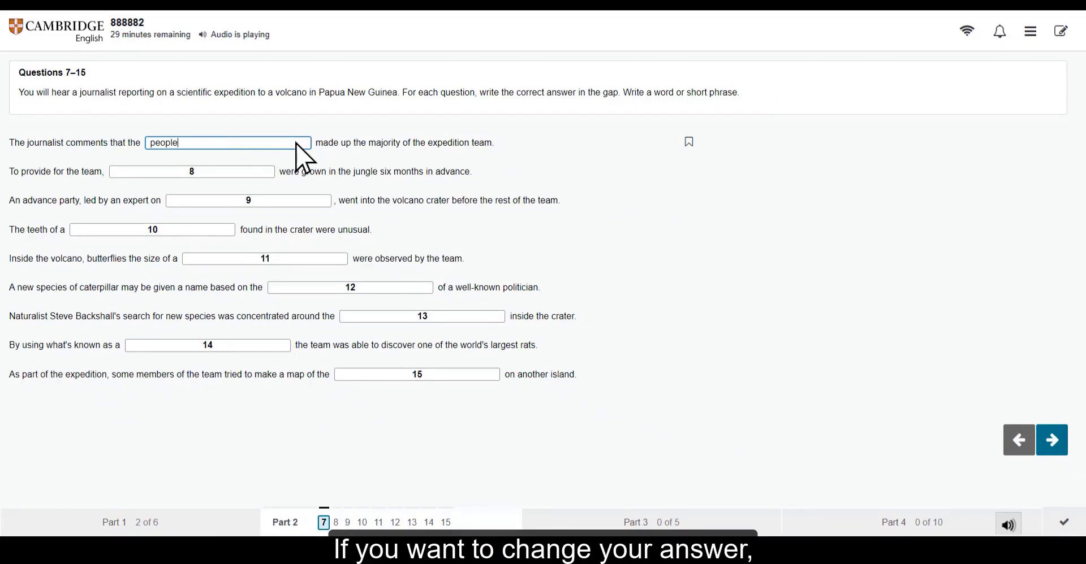
key(BackSpace)
key(BackSpace)
key(BackSpace)
key(BackSpace)
key(BackSpace)
key(BackSpace)
text(crew)
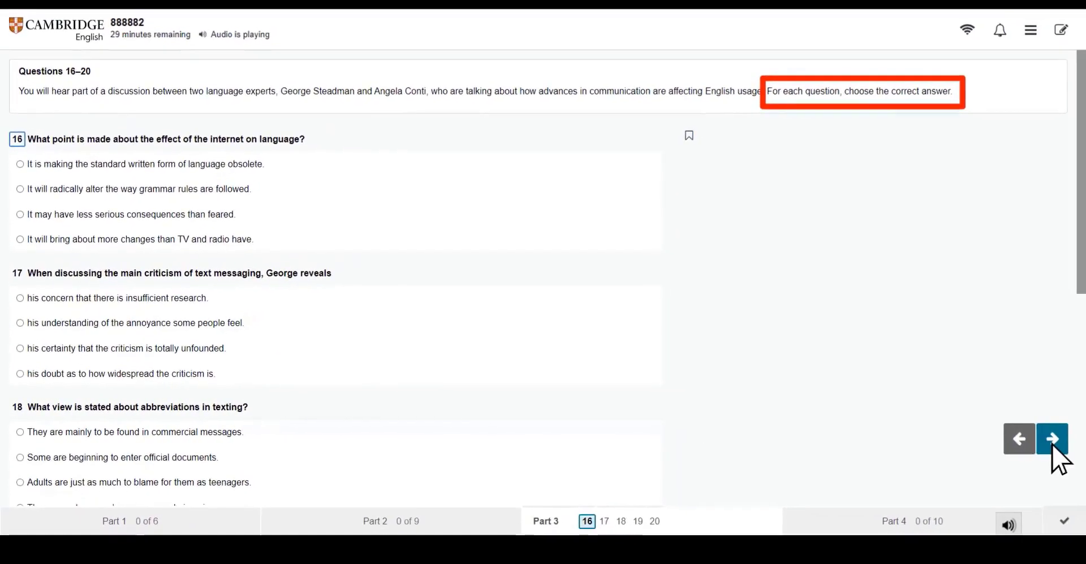
In question 16, choose "It will radically alter the way grammar rules are followed" and change it to "It may have less serious consequences than feared"
click(20, 189)
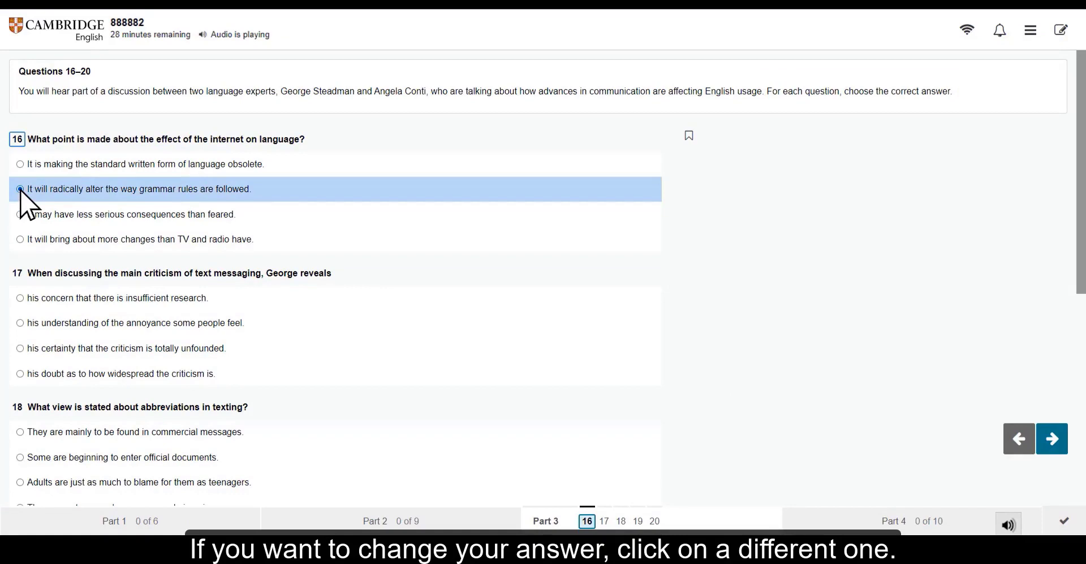
click(20, 215)
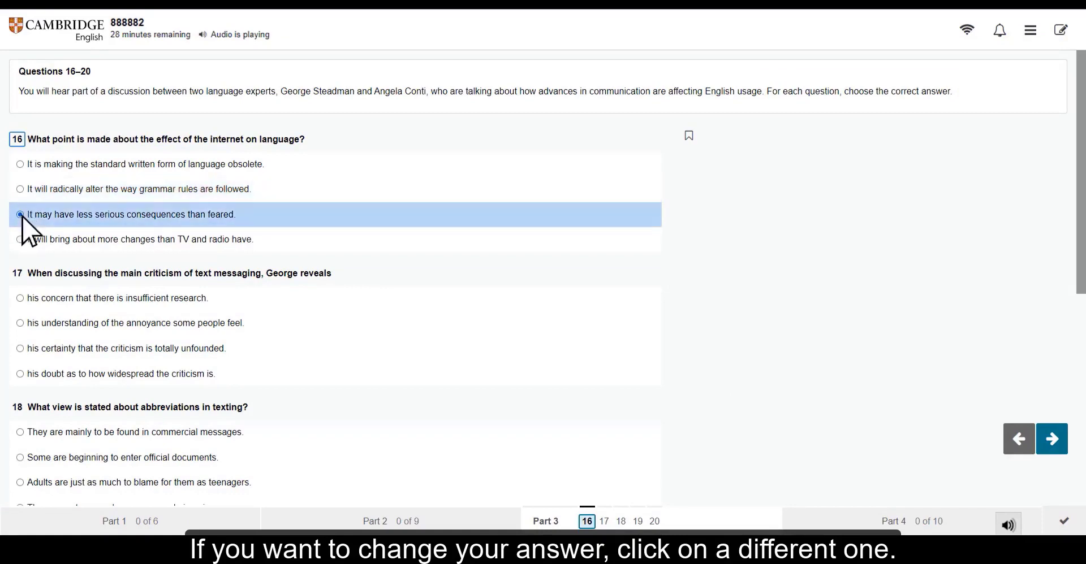
Move on to Part 4 and choose "the opportunity to work outdoors" for Speaker 1 in Task 1
click(1050, 447)
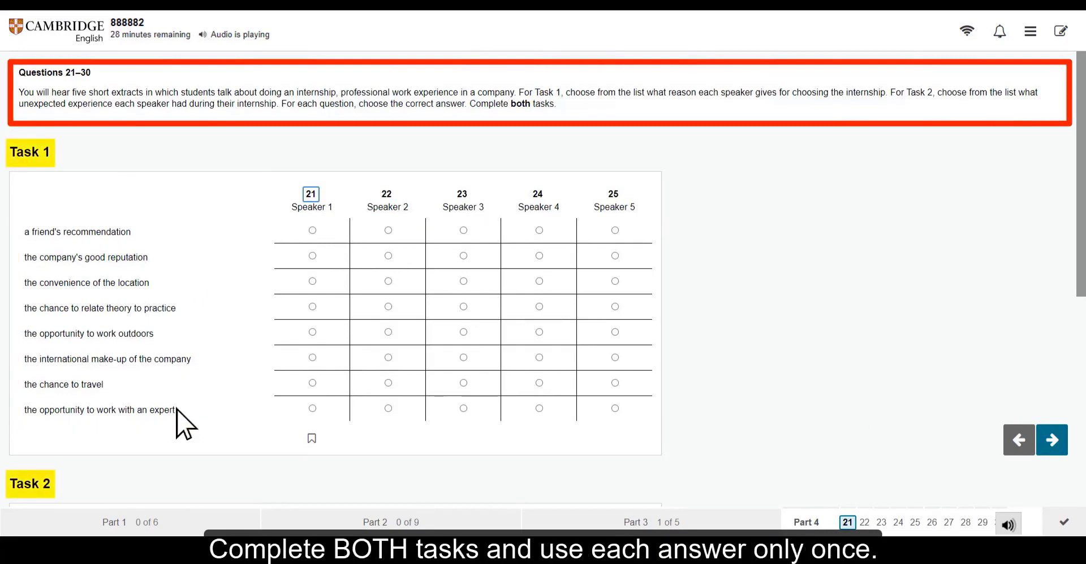
click(312, 333)
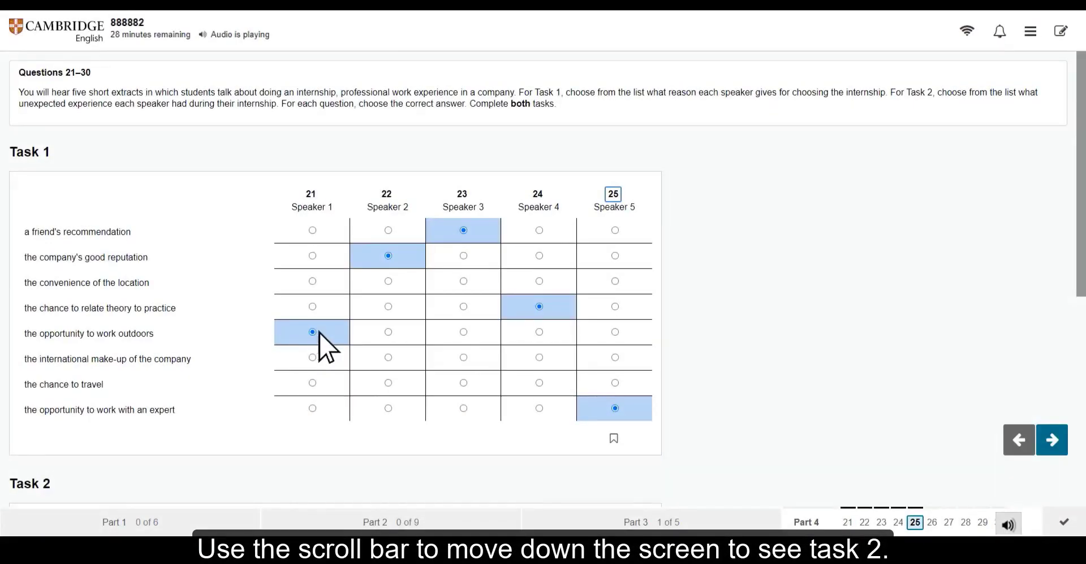
In Task 2, choose "making life-long friends" for Speaker 1 and change the answer to "being offered a permanent job"
drag(1081, 196, 1081, 380)
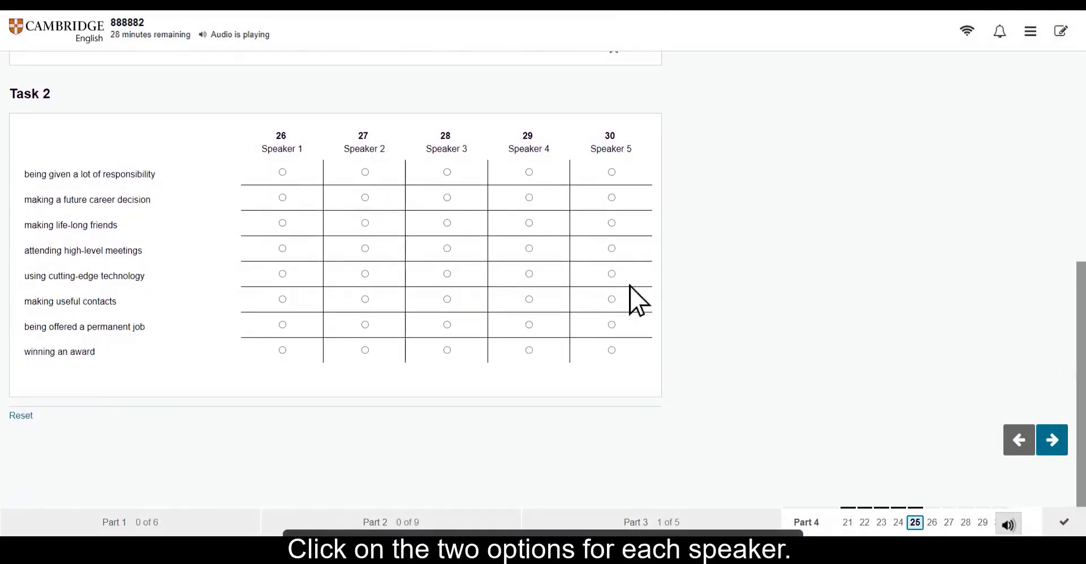
click(282, 223)
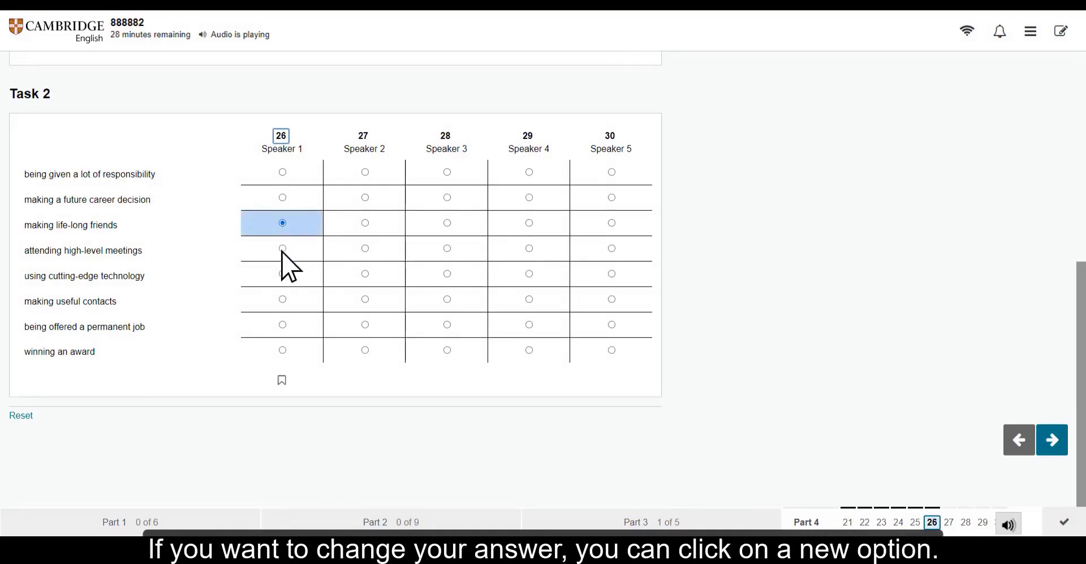
click(281, 325)
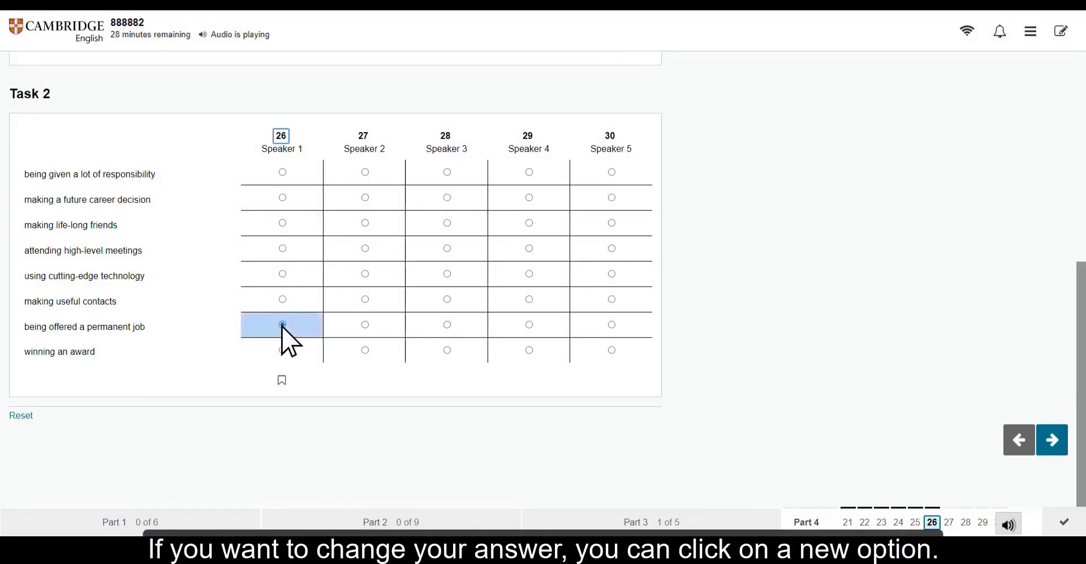